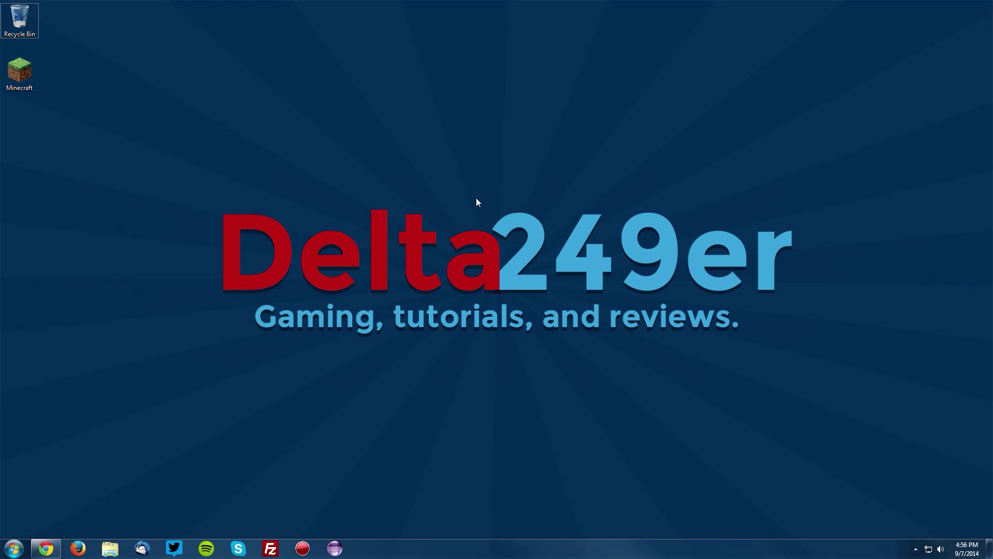
# Step: Download minecraft_server.1.8.jar from the Minecraft download page and save it to the Desktop
pyautogui.click(45, 548)
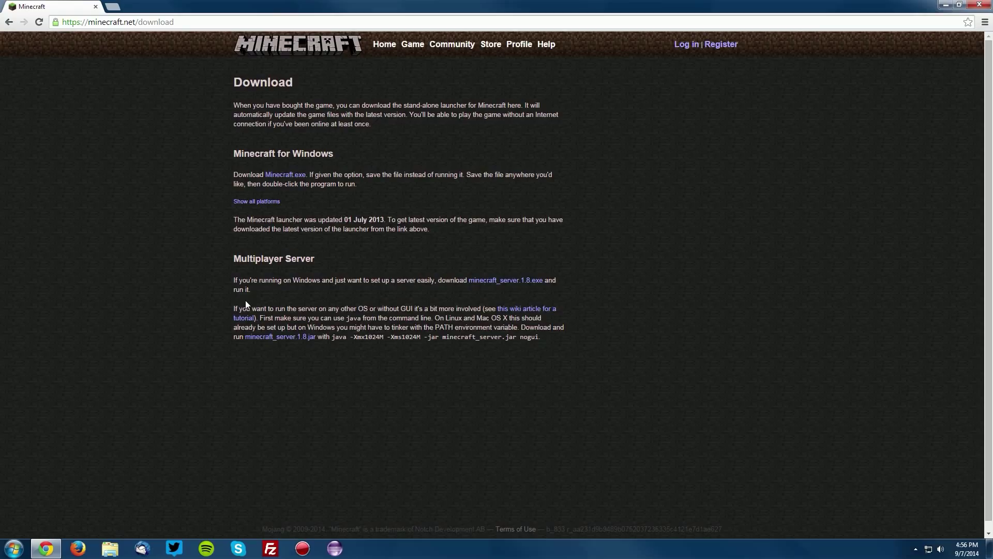
pyautogui.moveTo(232, 259); pyautogui.dragTo(319, 257)
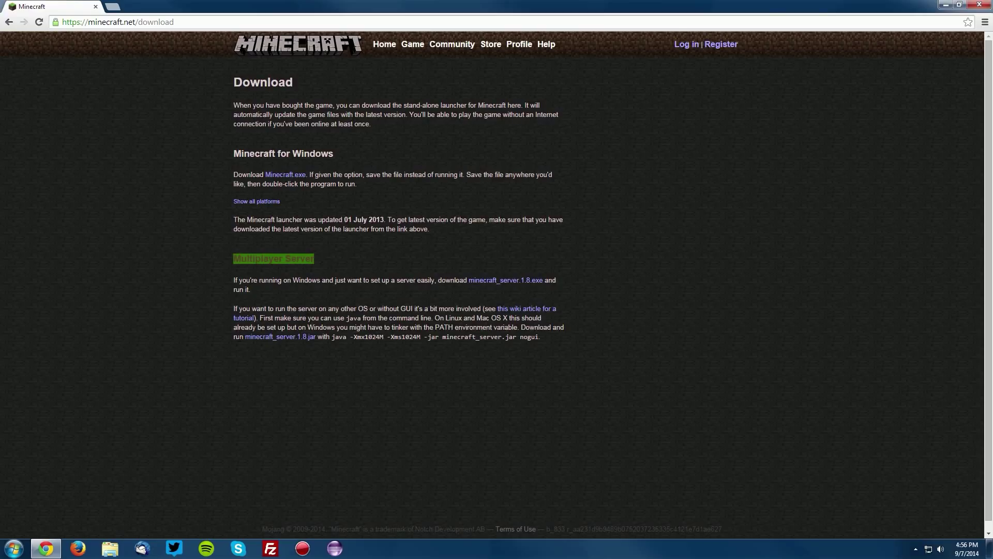
pyautogui.click(229, 336)
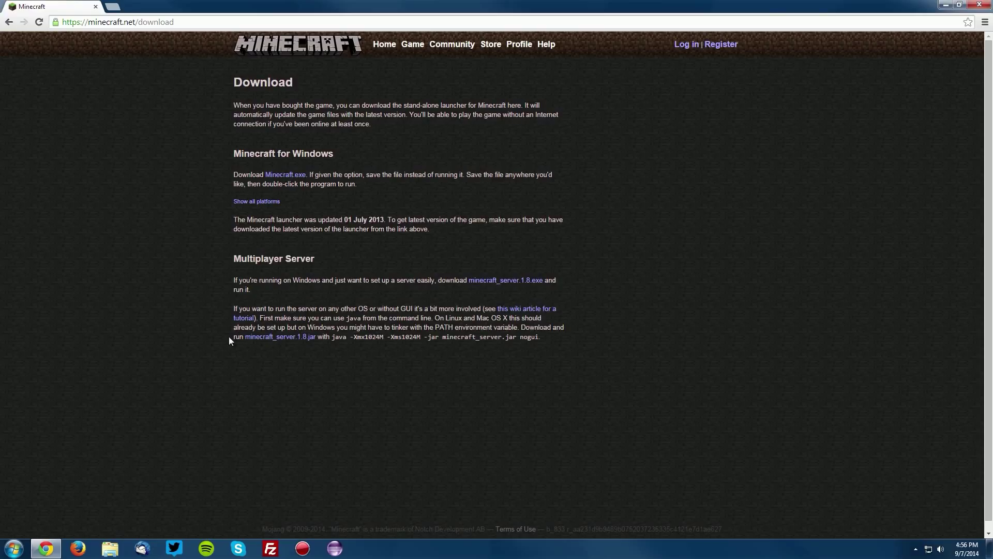
pyautogui.click(264, 335)
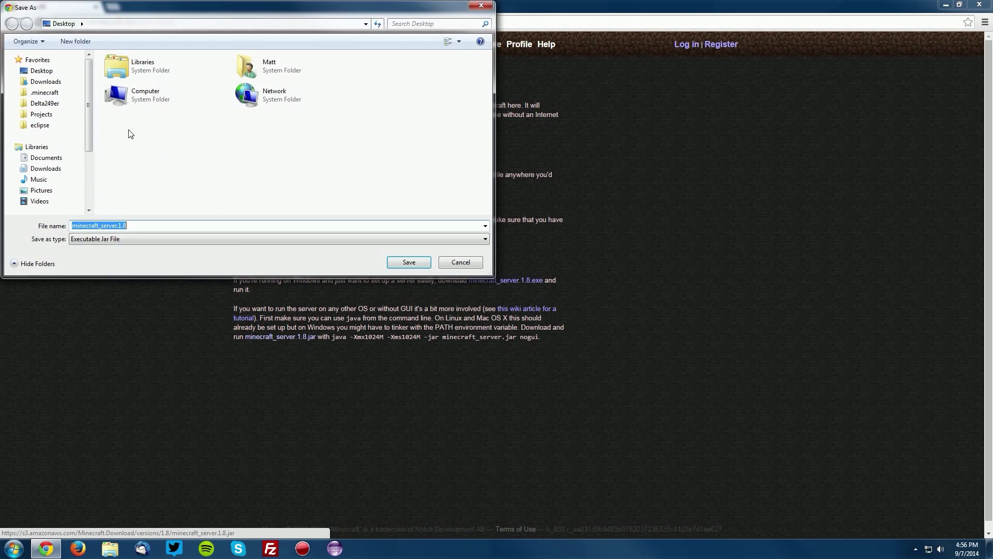
pyautogui.click(341, 226)
pyautogui.click(404, 262)
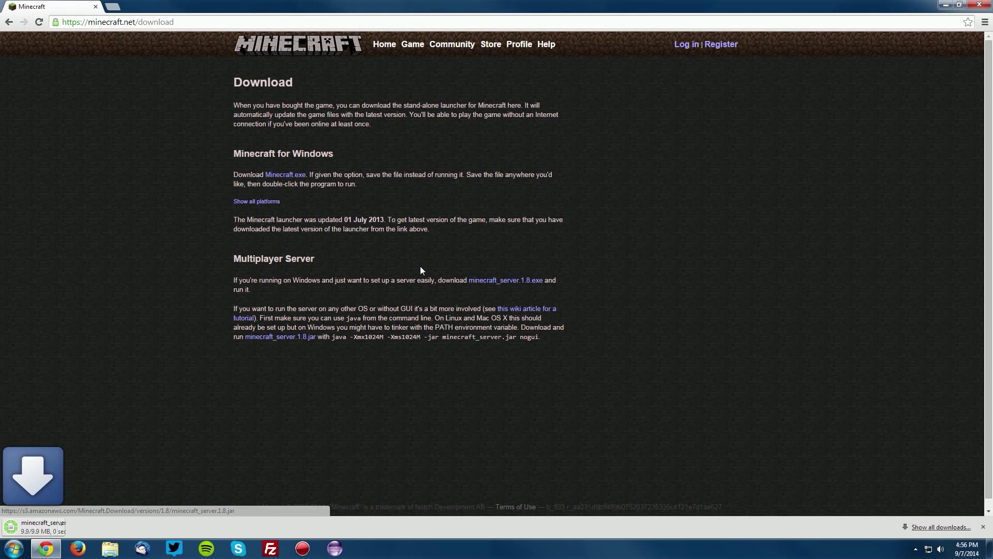
pyautogui.click(946, 5)
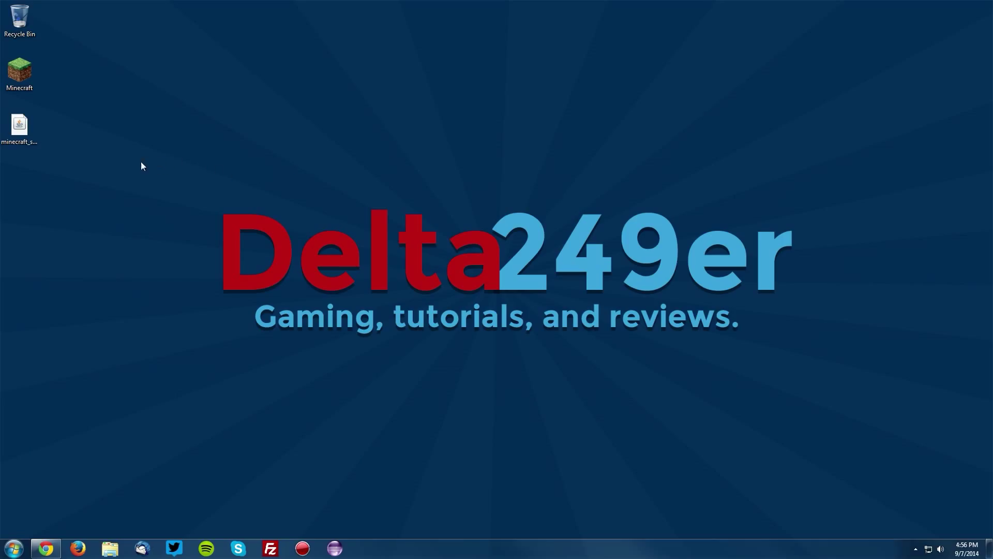
# Step: Create a new desktop folder named 'Minecraft Server'
pyautogui.rightClick(112, 161)
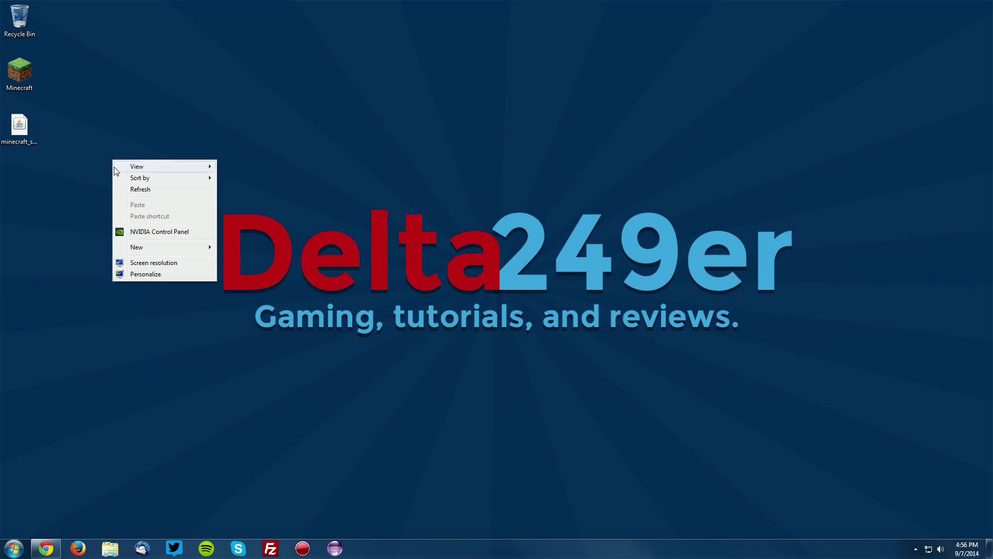
pyautogui.moveTo(132, 246)
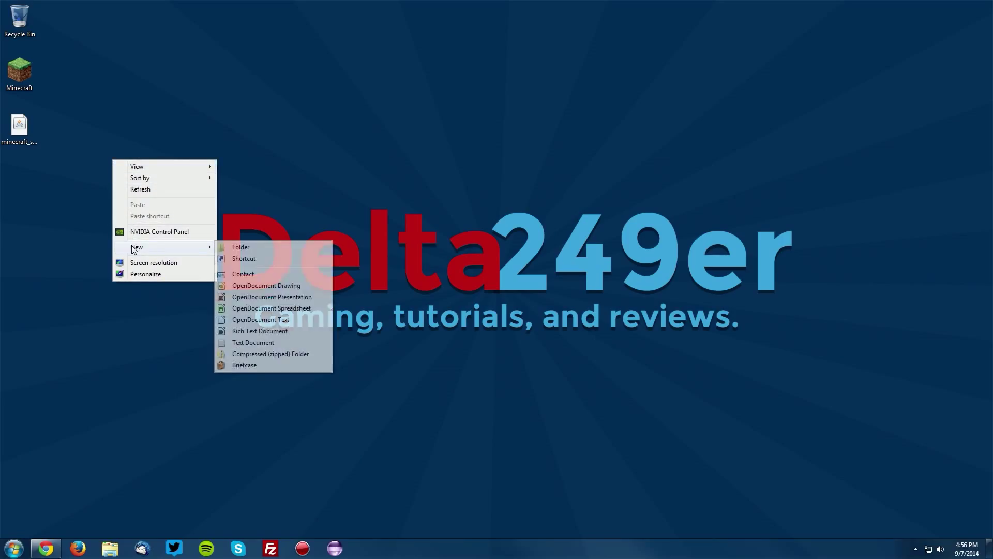
pyautogui.click(240, 247)
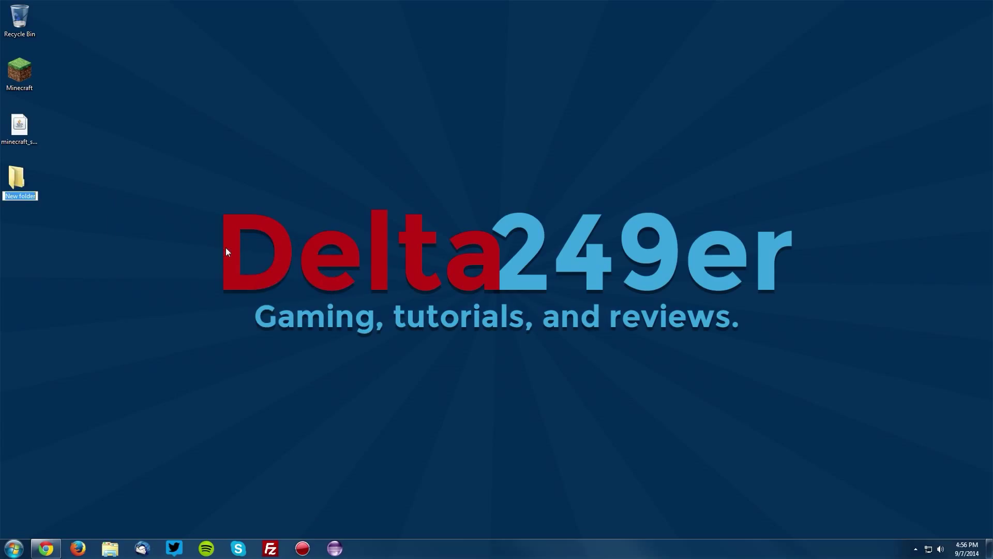
pyautogui.write('Minecraft Server')
pyautogui.press('Return')
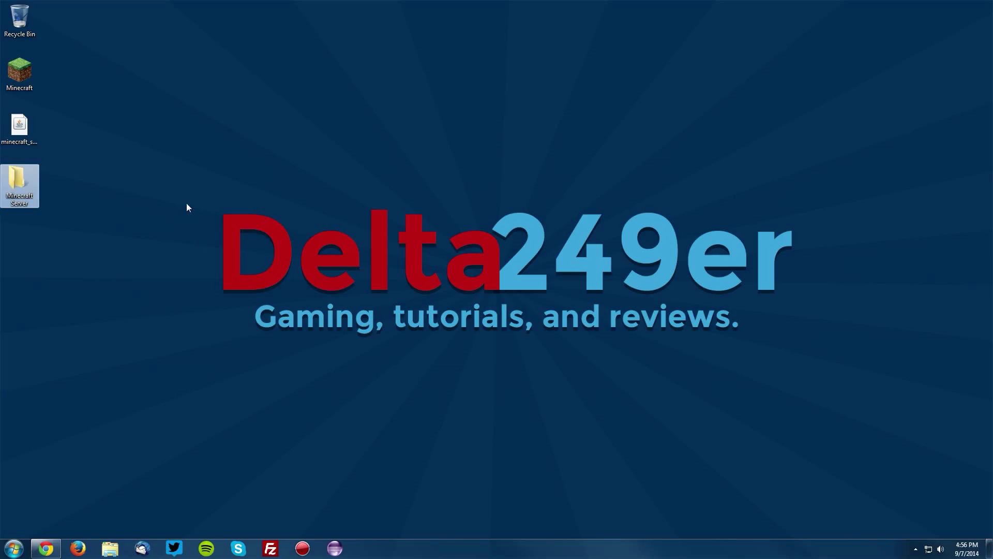
# Step: Move minecraft_server.1.8.jar into the Minecraft Server folder
pyautogui.click(195, 204)
pyautogui.click(19, 129)
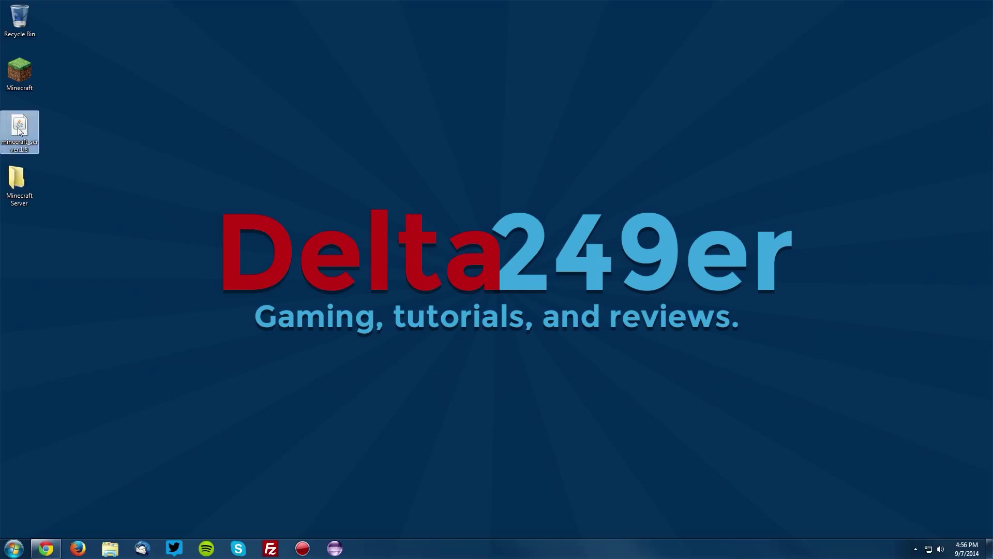
pyautogui.moveTo(20, 129); pyautogui.dragTo(21, 181)
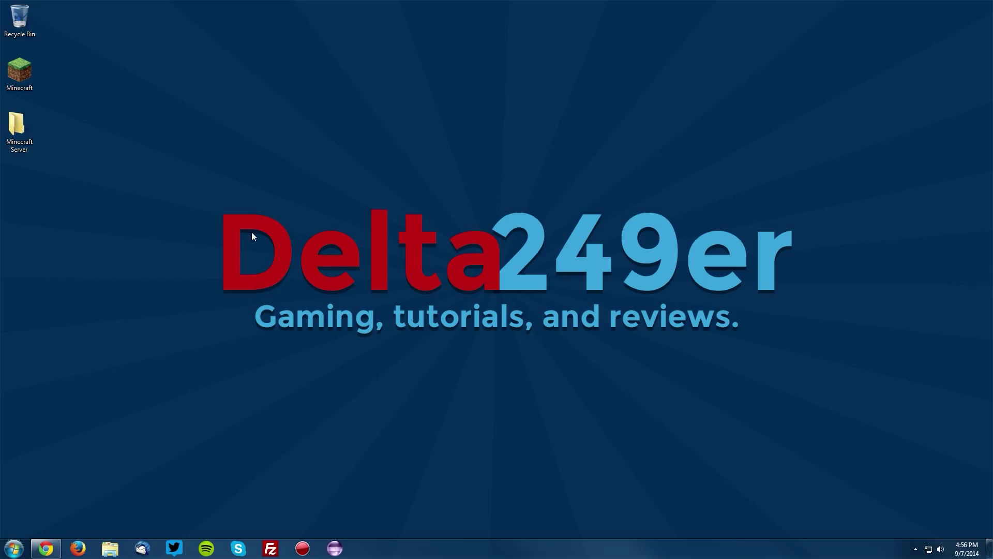
pyautogui.press('super+r')
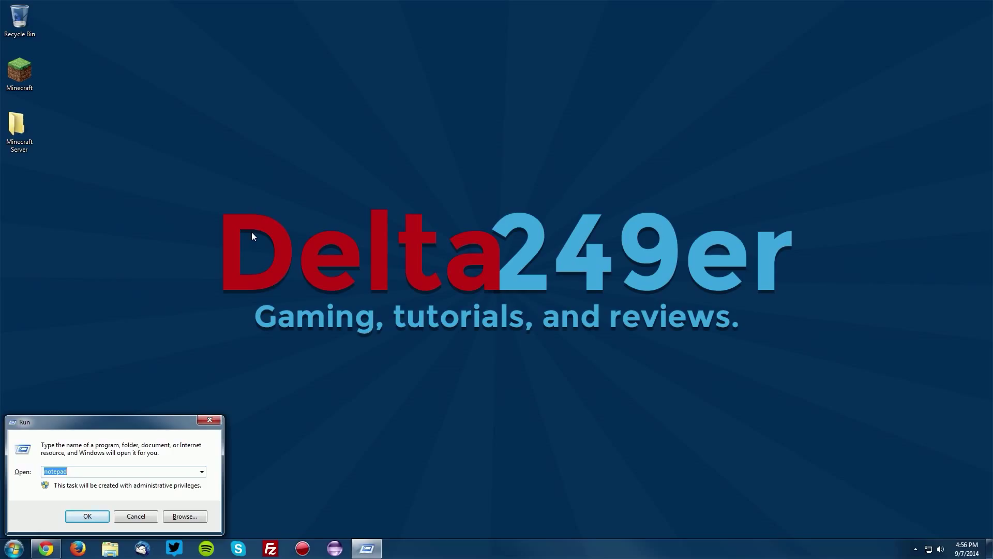
# Step: Launch Notepad with a blank document from the Run prompt using 'notepad'
pyautogui.write('notepad')
pyautogui.click(105, 516)
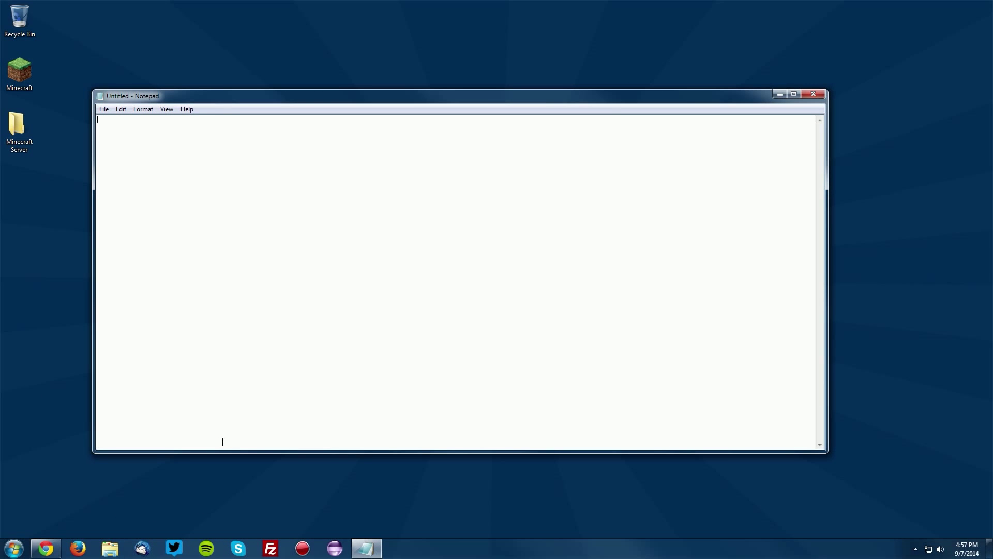
# Step: Copy 'java -Xmx1024M -Xms1024M -jar minecraft_server.jar nogui' from the download page
pyautogui.click(46, 548)
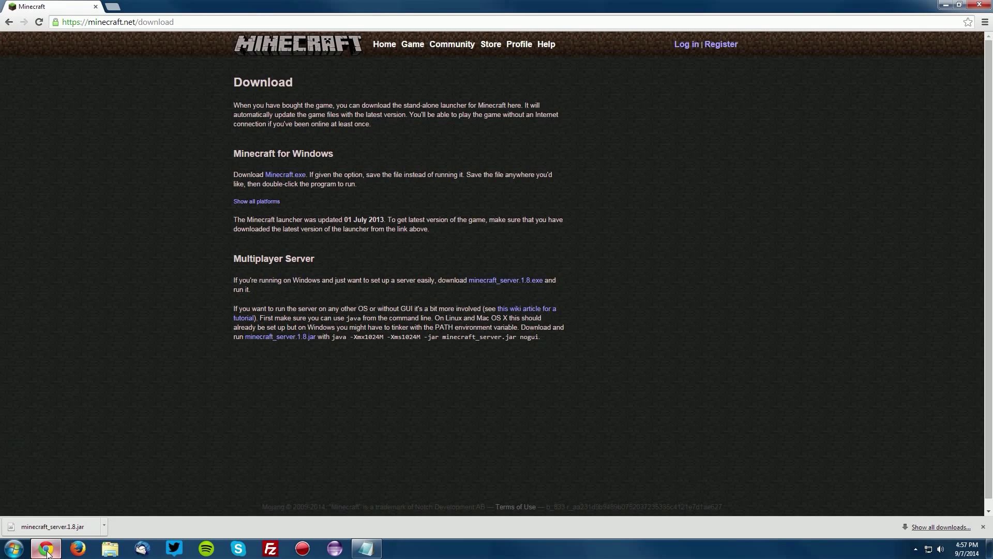
pyautogui.moveTo(332, 337); pyautogui.dragTo(543, 337)
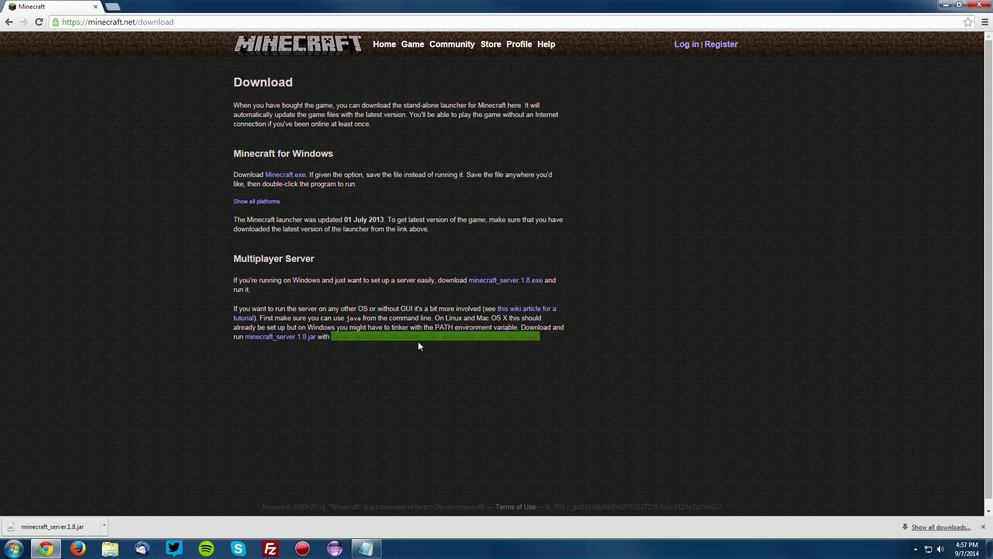
pyautogui.click(362, 345)
pyautogui.moveTo(331, 338); pyautogui.dragTo(346, 338)
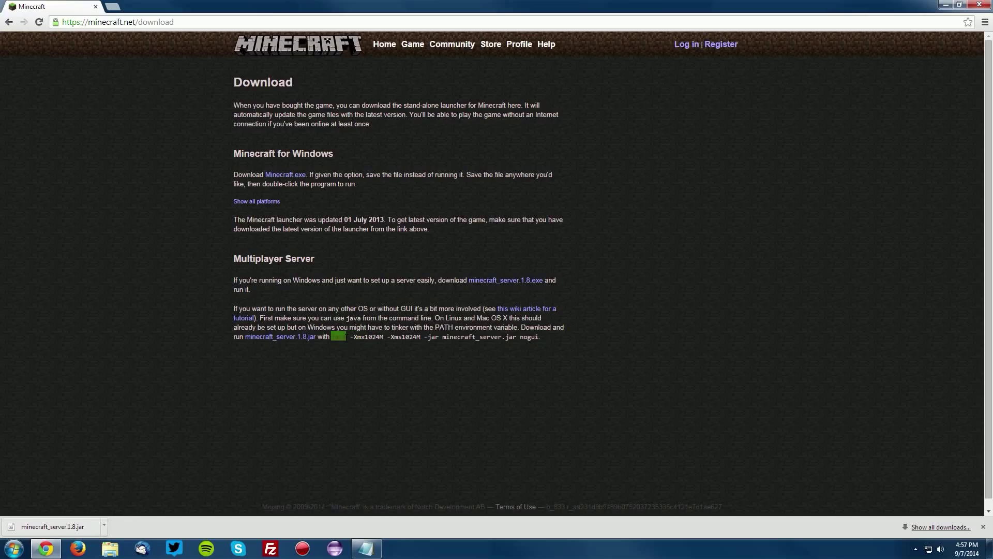
pyautogui.doubleClick(529, 337)
pyautogui.click(360, 337)
pyautogui.moveTo(331, 337); pyautogui.dragTo(539, 337)
pyautogui.press('super+c')
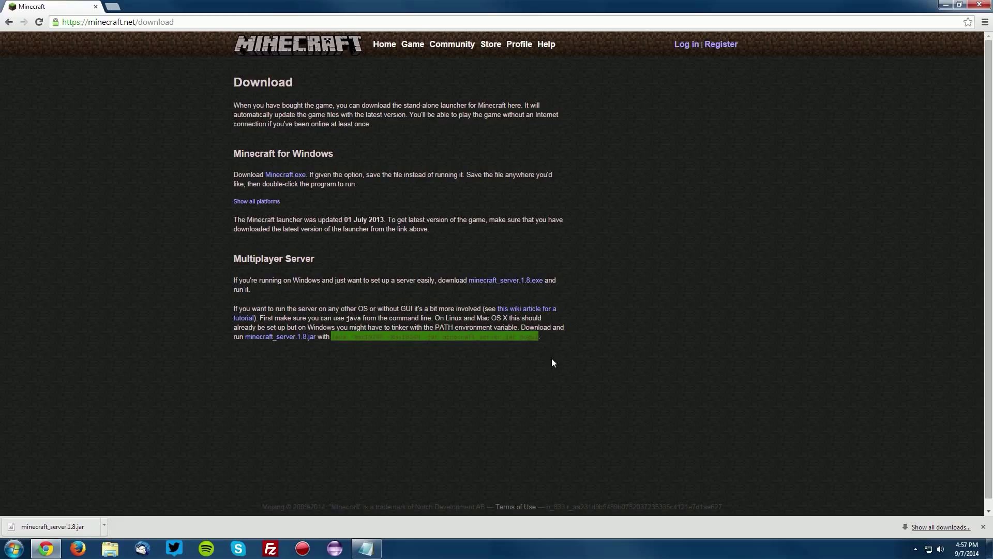
pyautogui.rightClick(429, 336)
pyautogui.click(445, 342)
# Step: Paste the java launch command into the blank Notepad document
pyautogui.click(366, 547)
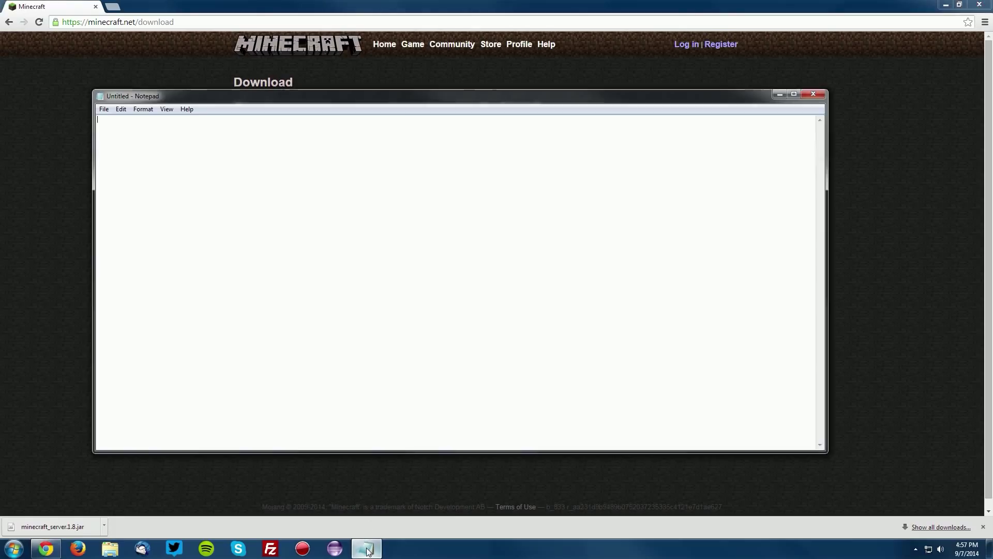
pyautogui.rightClick(231, 213)
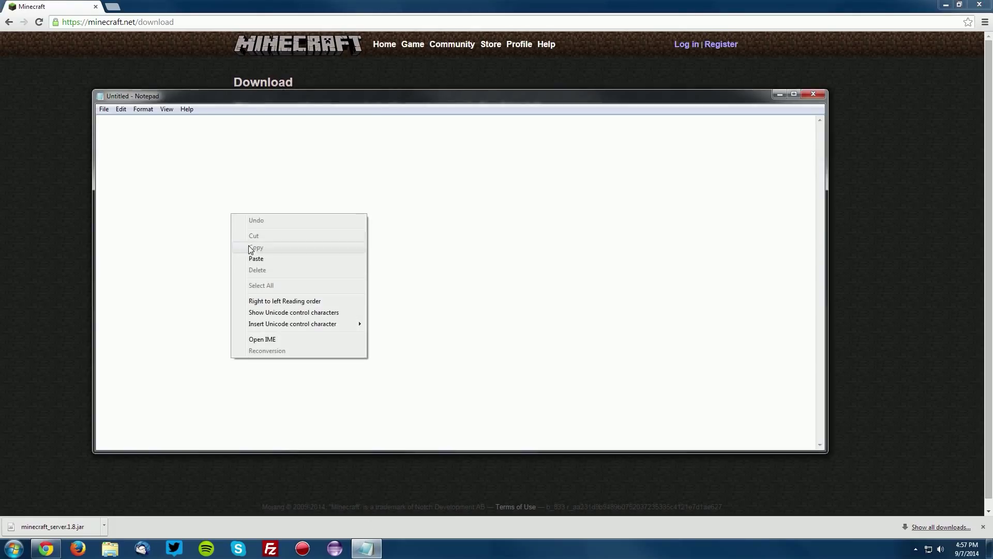
pyautogui.click(252, 258)
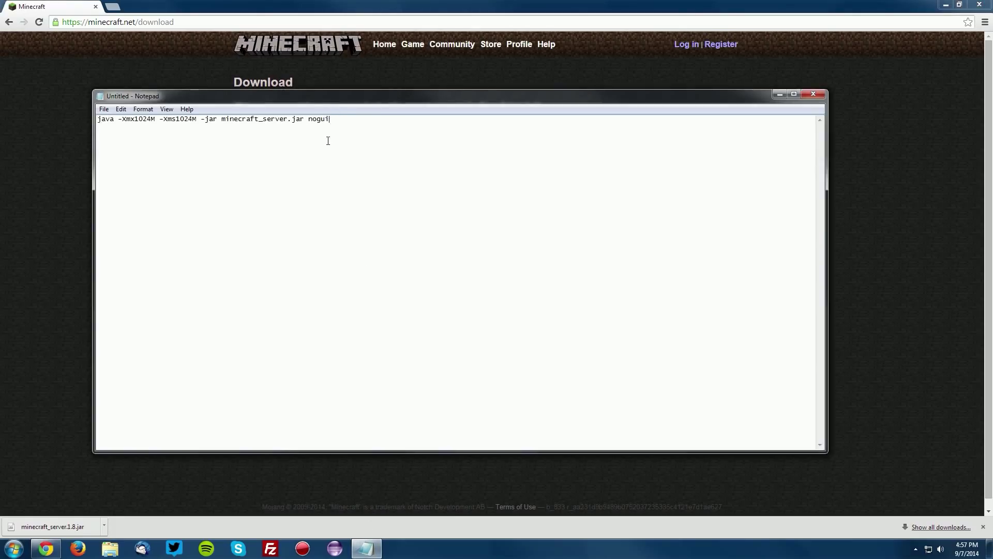
# Step: Save it as run.bat with type All Files in the Minecraft Server folder, then close it
pyautogui.click(104, 109)
pyautogui.click(119, 144)
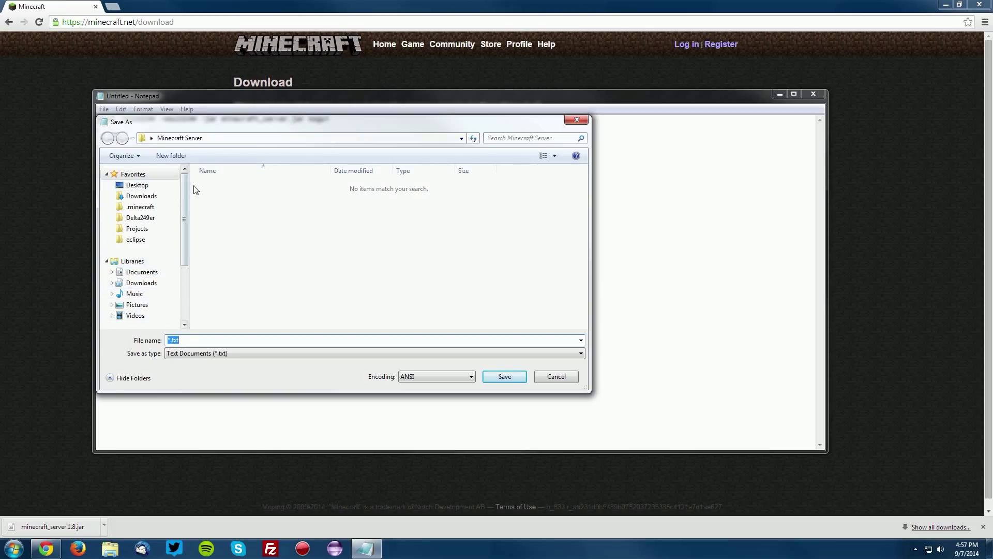
pyautogui.click(182, 355)
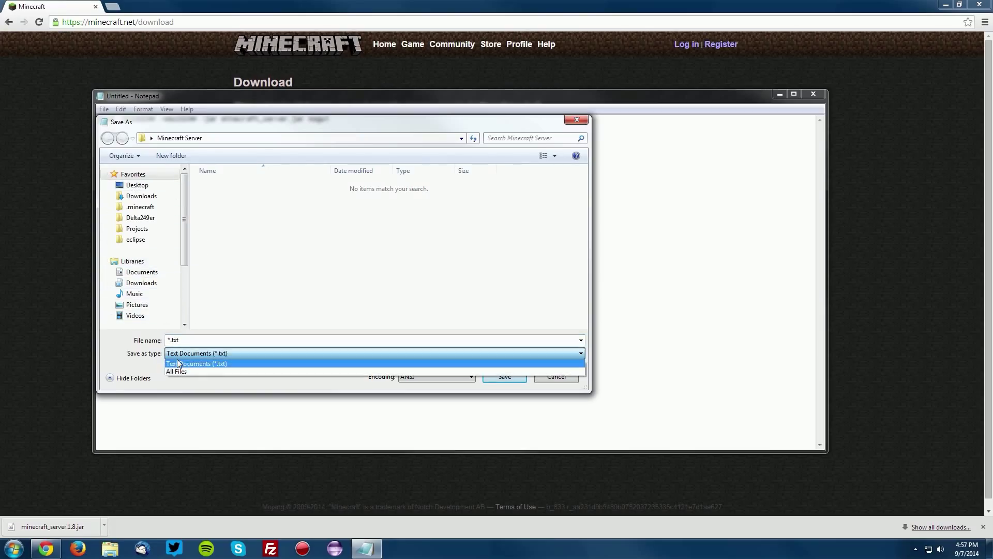
pyautogui.click(179, 371)
pyautogui.click(183, 341)
pyautogui.write('ru')
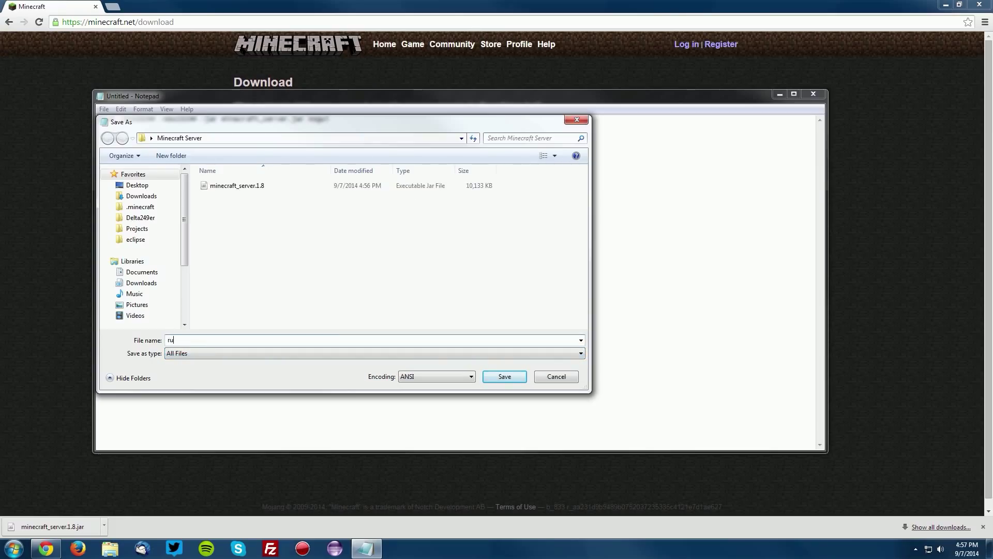
pyautogui.write('n.bat')
pyautogui.click(503, 378)
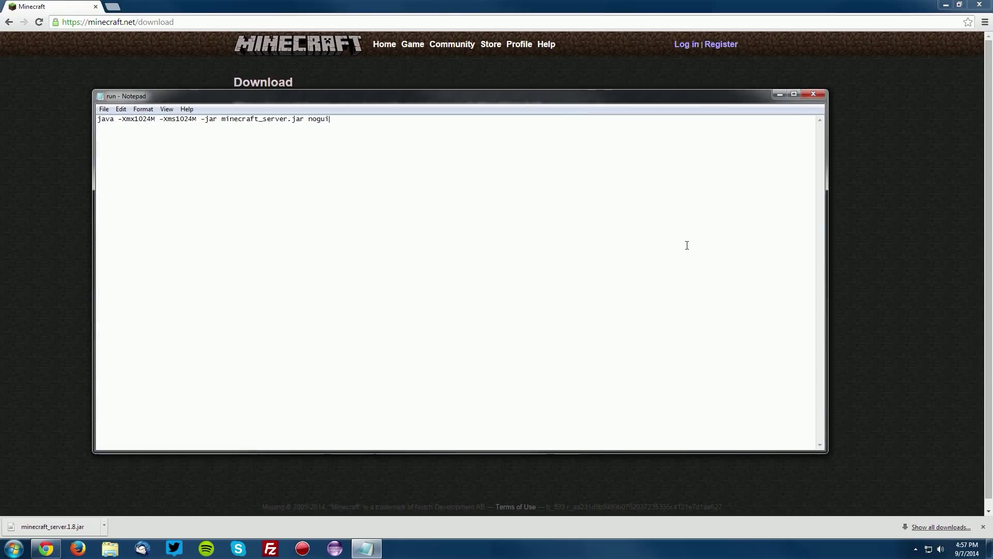
pyautogui.click(809, 96)
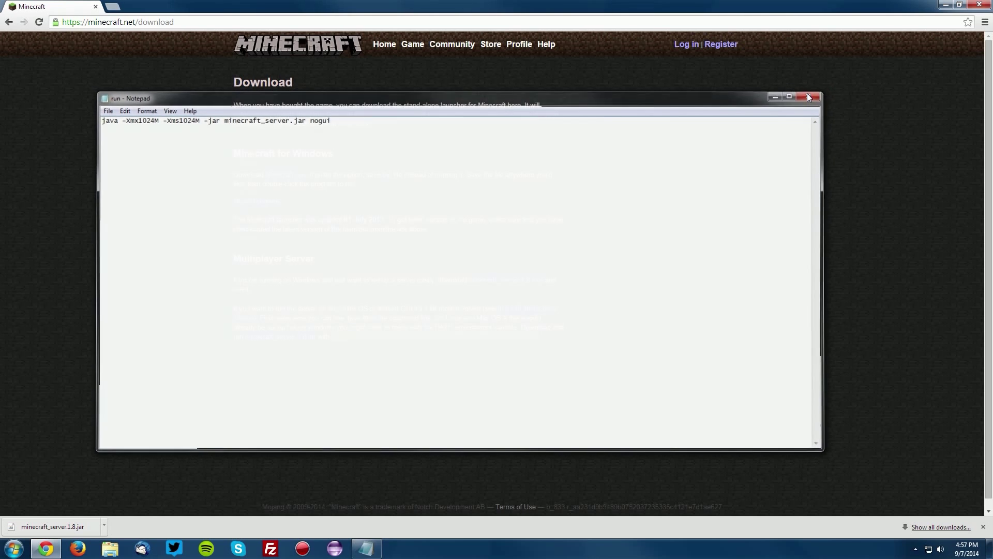
pyautogui.click(944, 6)
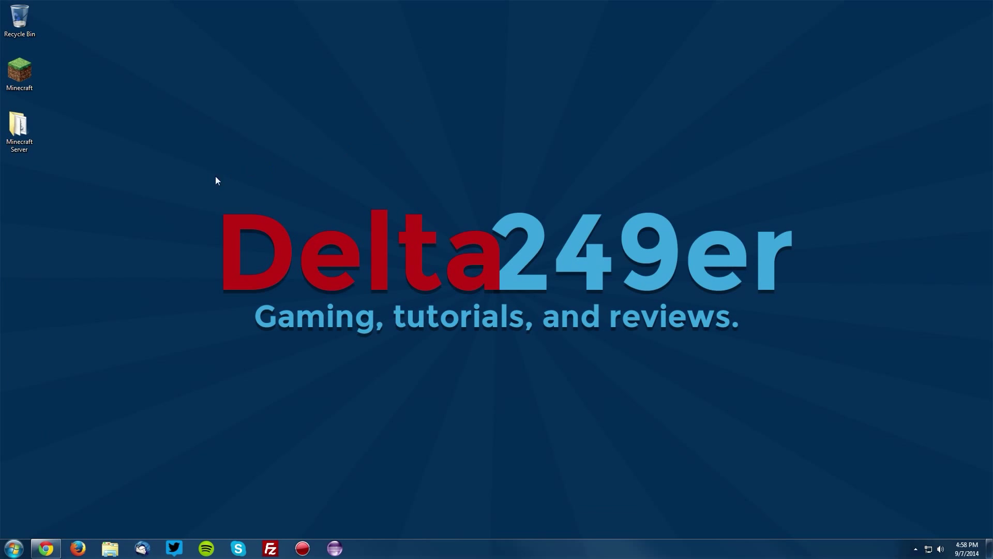
# Step: In the Minecraft Server folder, rename minecraft_server.1.8 to minecraft_server
pyautogui.doubleClick(21, 132)
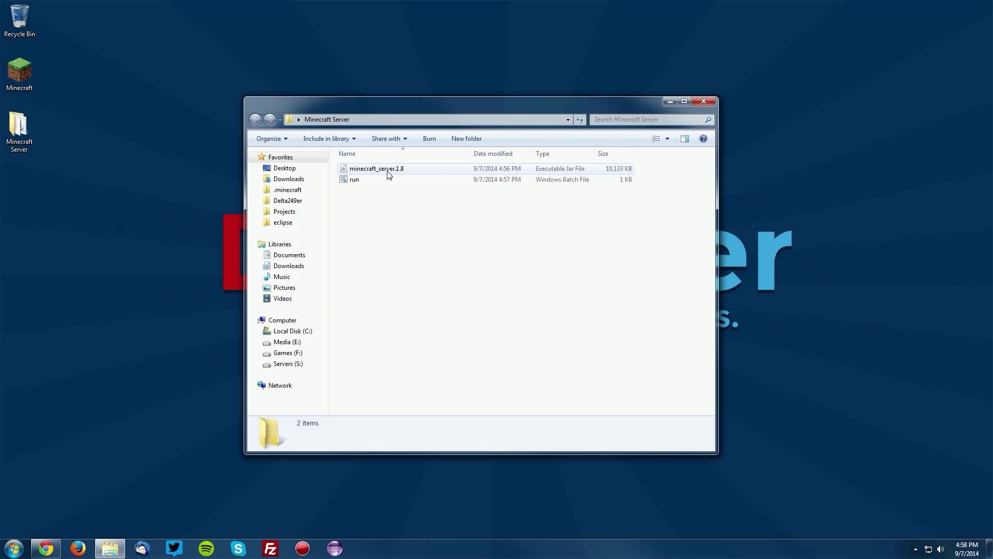
pyautogui.rightClick(388, 171)
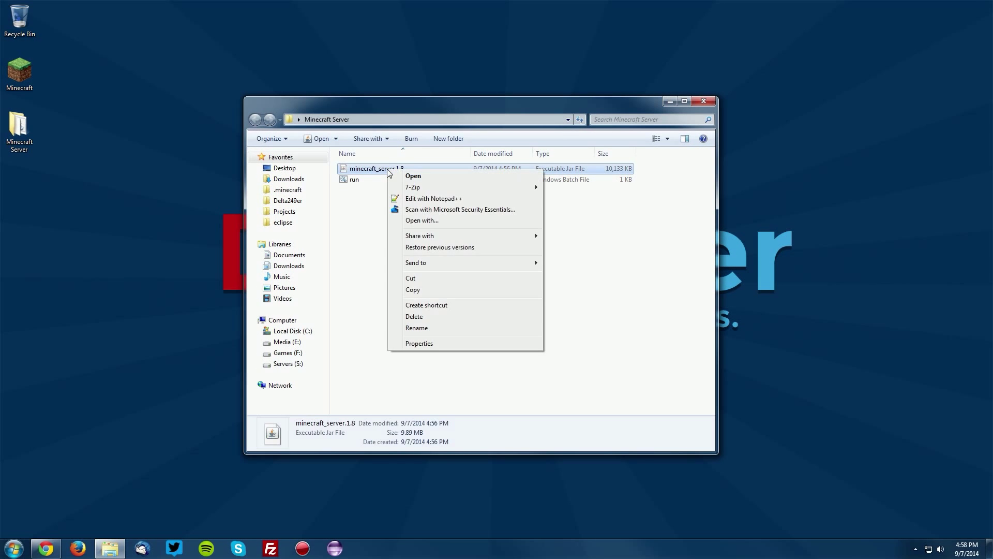
pyautogui.click(418, 328)
pyautogui.press('End')
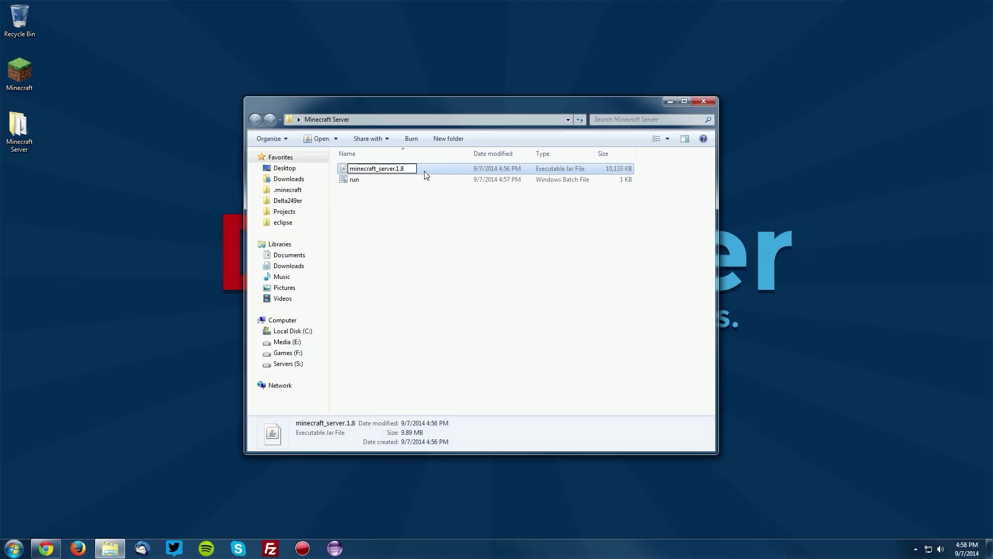
pyautogui.press('BackSpace')
pyautogui.press('BackSpace')
pyautogui.press('BackSpace')
pyautogui.press('BackSpace')
pyautogui.click(408, 212)
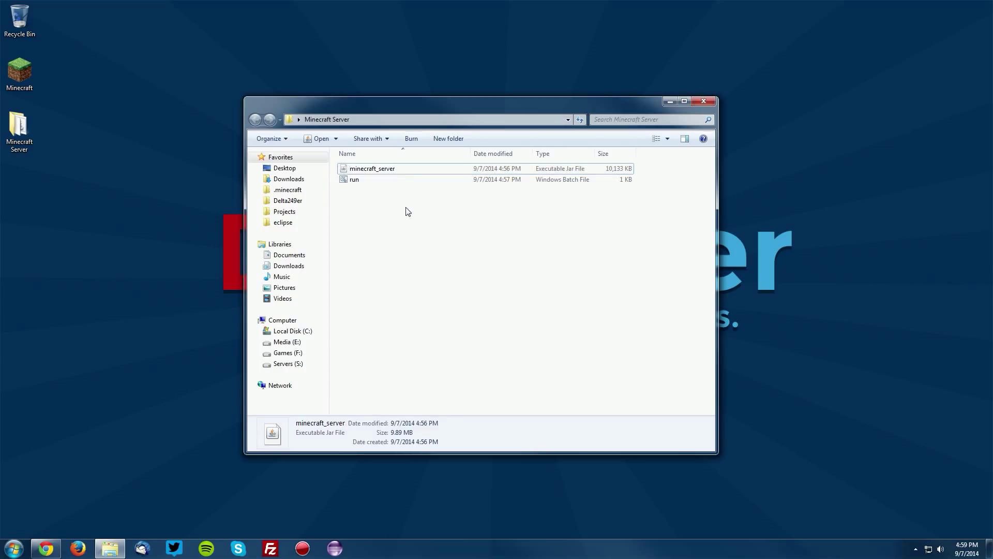
# Step: Run run.bat to generate eula, server.properties and logs, then shut the server down with 'stop'
pyautogui.doubleClick(364, 181)
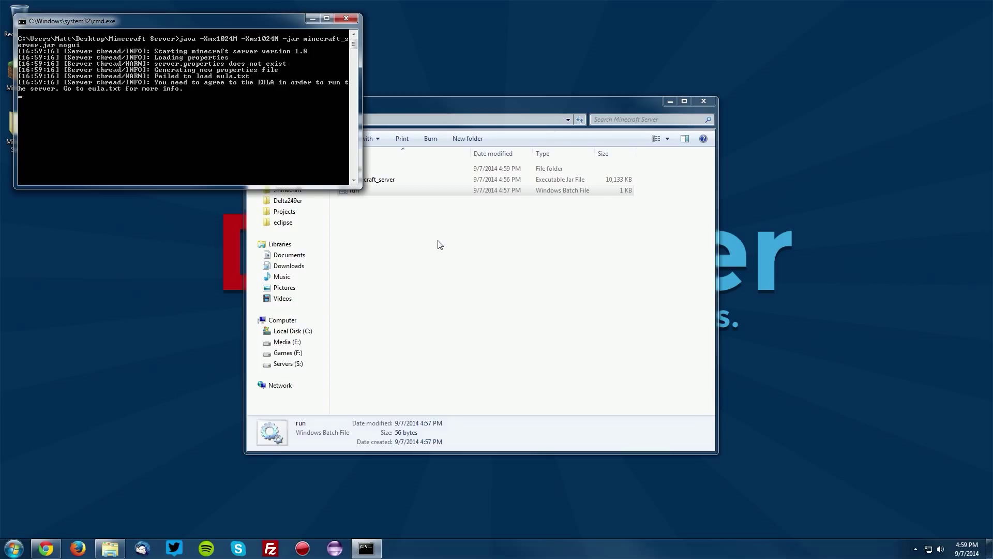
pyautogui.click(439, 268)
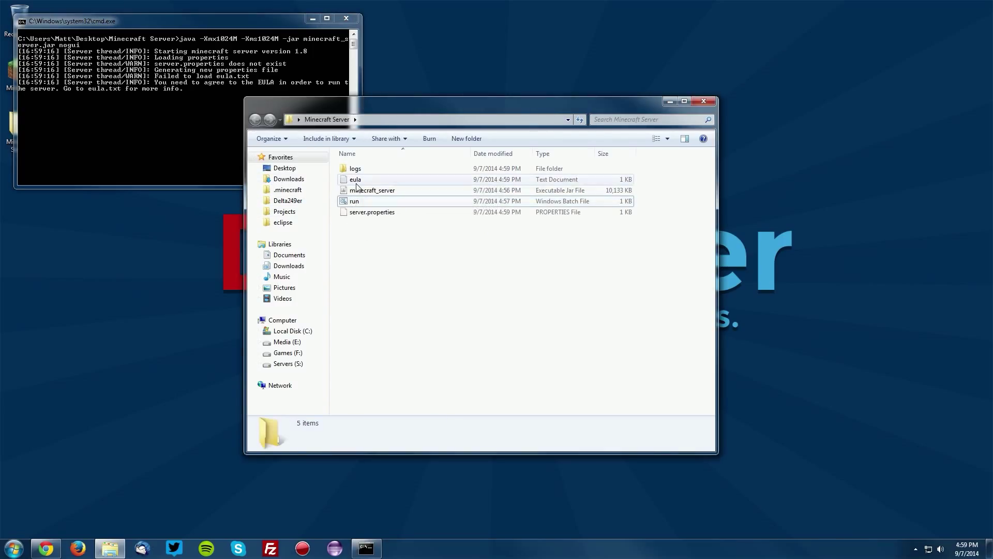
pyautogui.click(174, 108)
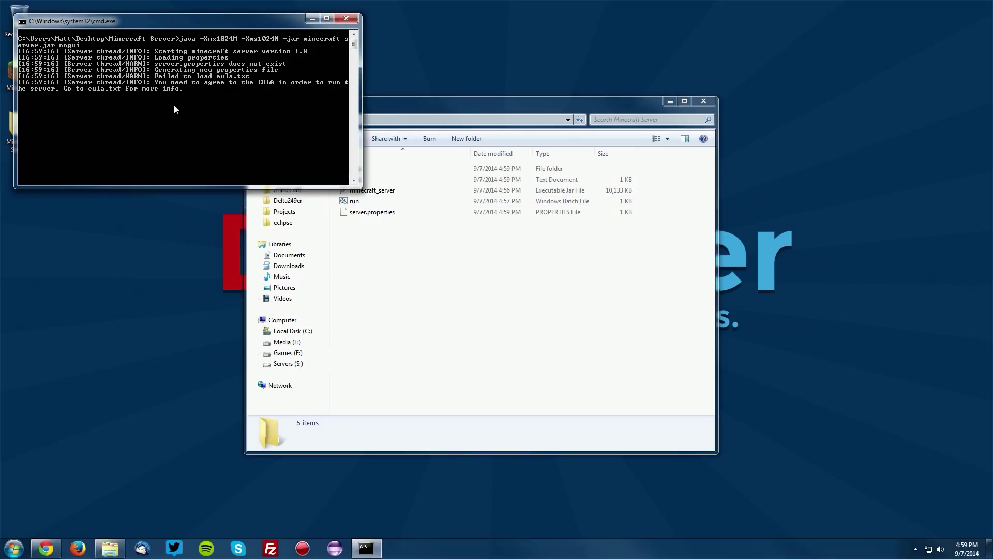
pyautogui.write('stop')
pyautogui.press('Return')
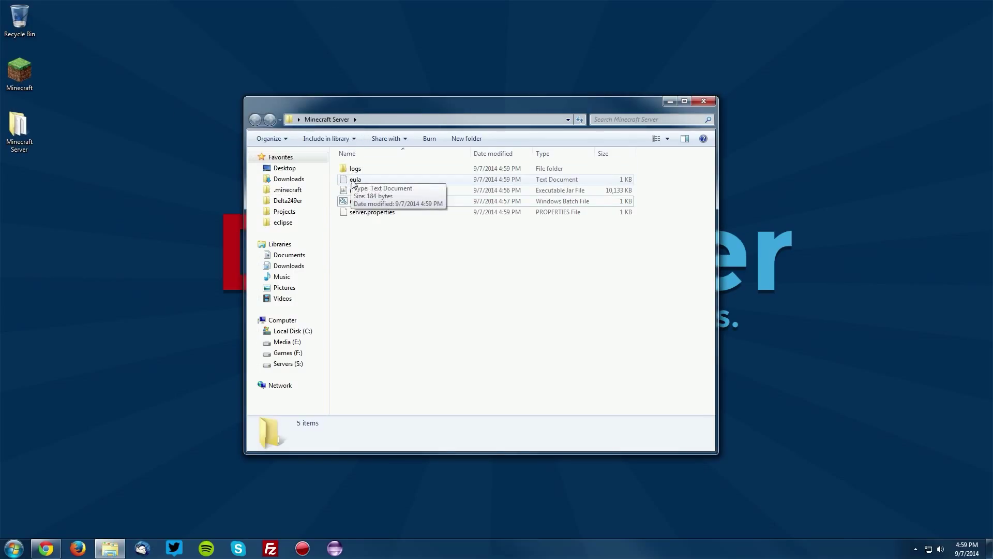
pyautogui.click(354, 181)
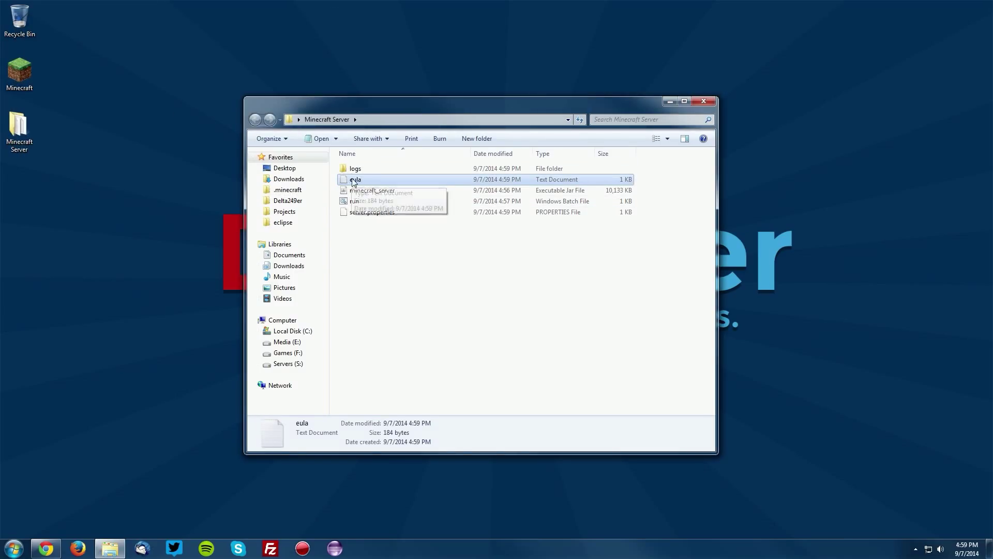
# Step: Open the eula file in Notepad and select the EULA web address on the first line
pyautogui.doubleClick(376, 178)
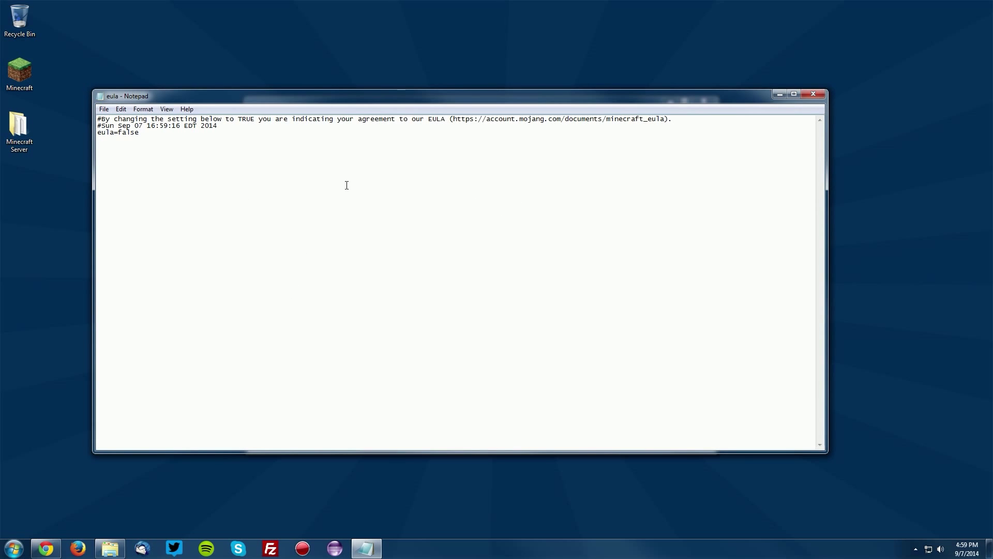
pyautogui.moveTo(140, 132); pyautogui.dragTo(89, 132)
pyautogui.moveTo(172, 137); pyautogui.dragTo(93, 126)
pyautogui.click(136, 137)
pyautogui.moveTo(665, 119); pyautogui.dragTo(354, 122)
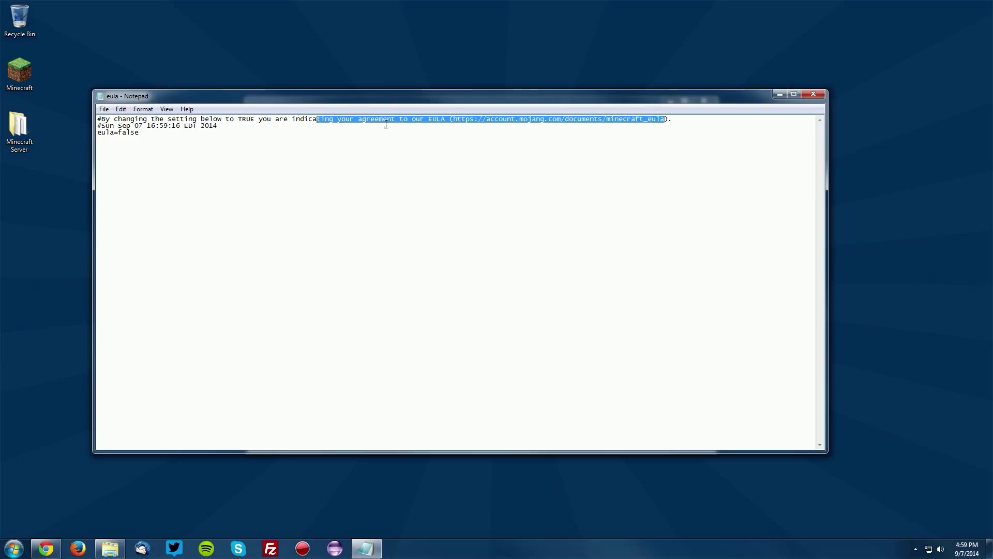
pyautogui.click(473, 130)
pyautogui.moveTo(455, 119); pyautogui.dragTo(665, 116)
pyautogui.click(665, 118)
pyautogui.hotkey('shift', 'Left')
pyautogui.hotkey('shift', 'Left')
pyautogui.hotkey('shift', 'Left')
pyautogui.hotkey('shift', 'Left')
pyautogui.hotkey('shift', 'Left')
pyautogui.hotkey('shift', 'Left')
pyautogui.hotkey('shift', 'Left')
pyautogui.hotkey('shift', 'Left')
pyautogui.hotkey('shift', 'Left')
pyautogui.hotkey('shift', 'Left')
pyautogui.hotkey('shift', 'Left')
pyautogui.hotkey('shift', 'Left')
pyautogui.hotkey('shift', 'Left')
pyautogui.hotkey('shift', 'Left')
pyautogui.hotkey('shift', 'Left')
pyautogui.hotkey('shift', 'Left')
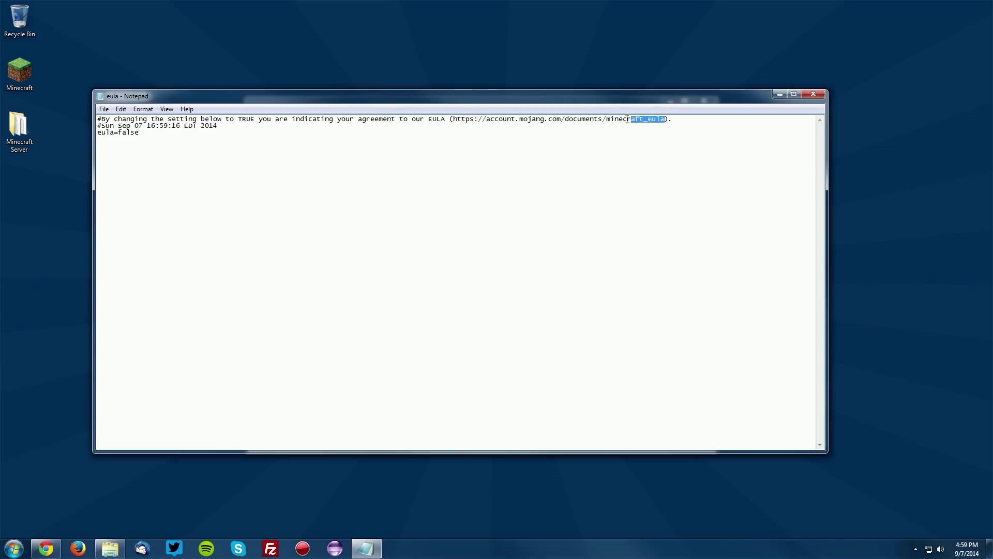
pyautogui.moveTo(664, 119); pyautogui.dragTo(454, 120)
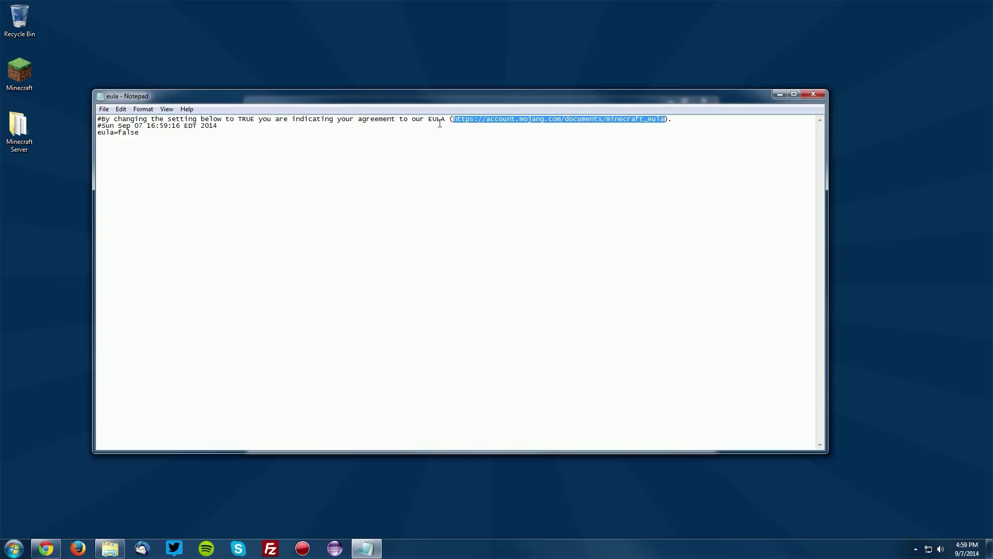
# Step: Replace eula=false with eula=true and save the file
pyautogui.click(140, 133)
pyautogui.hotkey('shift', 'Left')
pyautogui.hotkey('shift', 'Left')
pyautogui.hotkey('shift', 'Left')
pyautogui.hotkey('shift', 'Left')
pyautogui.hotkey('shift', 'Left')
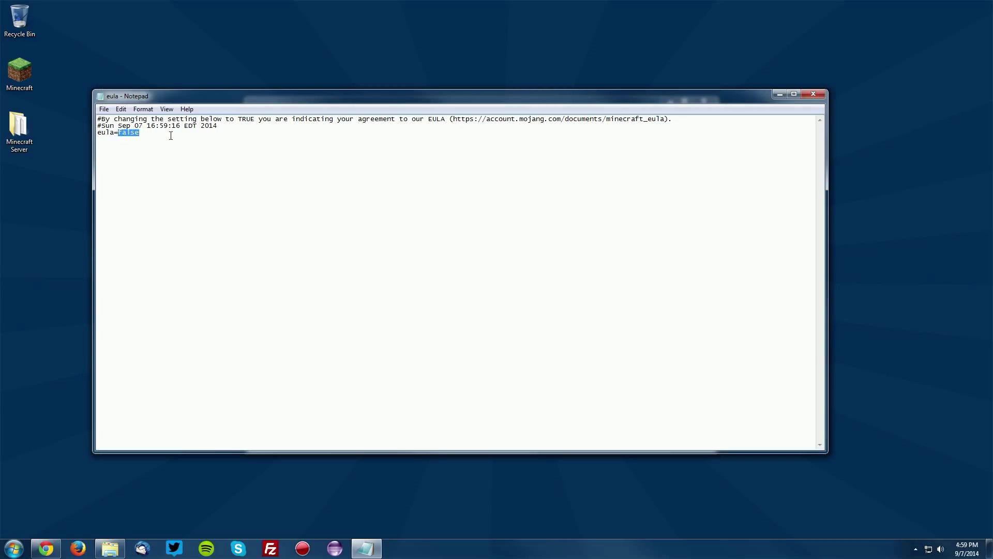
pyautogui.write('true')
pyautogui.click(104, 109)
pyautogui.click(120, 143)
# Step: Close the eula file, rerun run.bat until the world generates, then stop the server
pyautogui.click(810, 93)
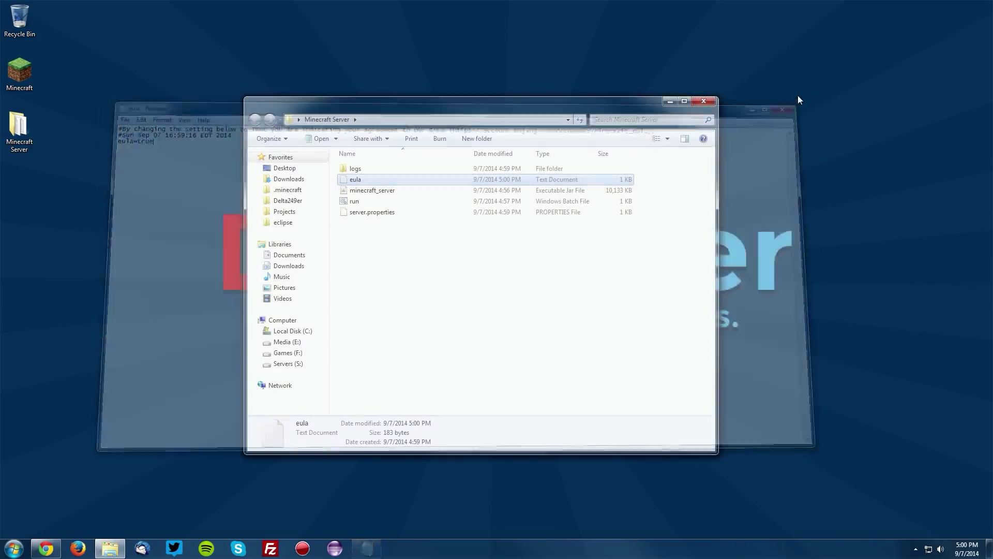
pyautogui.click(382, 255)
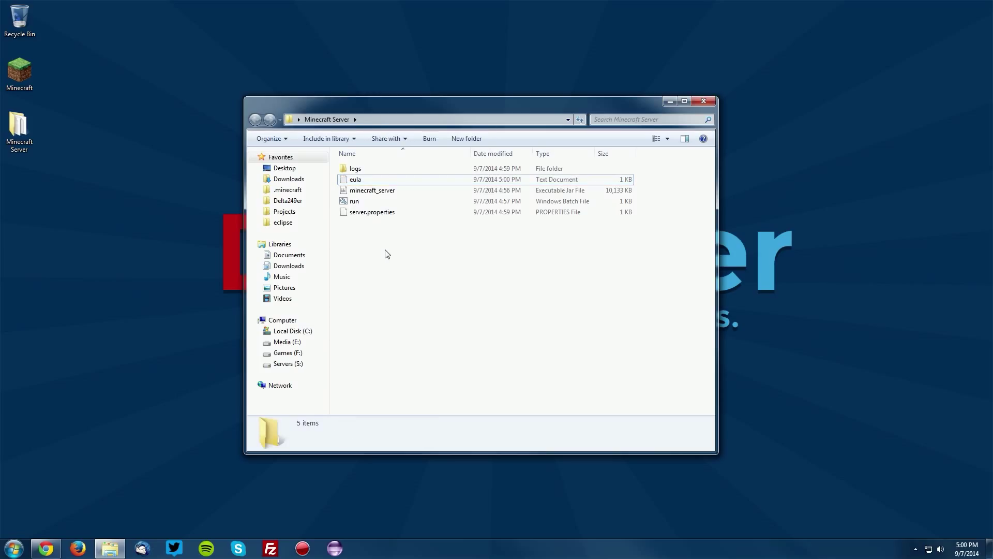
pyautogui.doubleClick(350, 204)
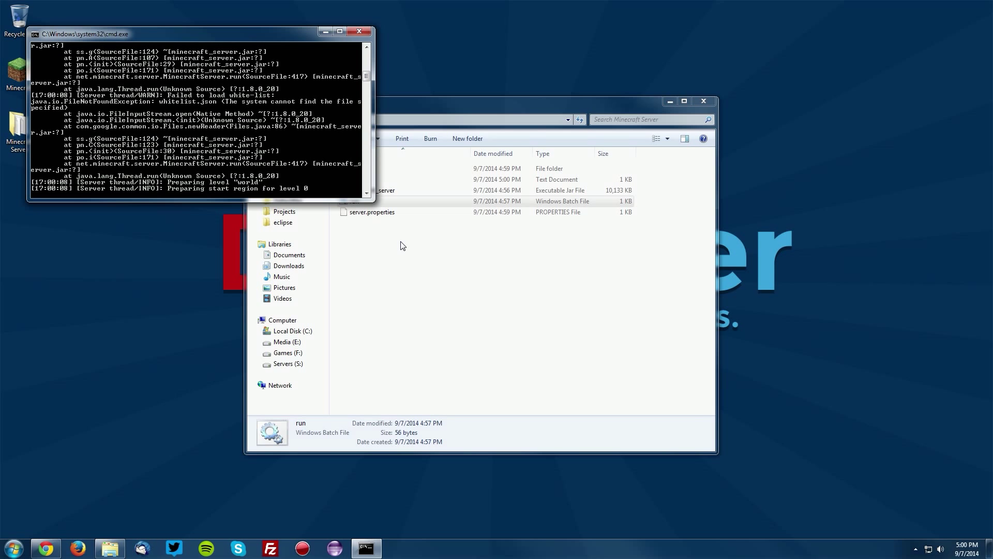
pyautogui.click(496, 109)
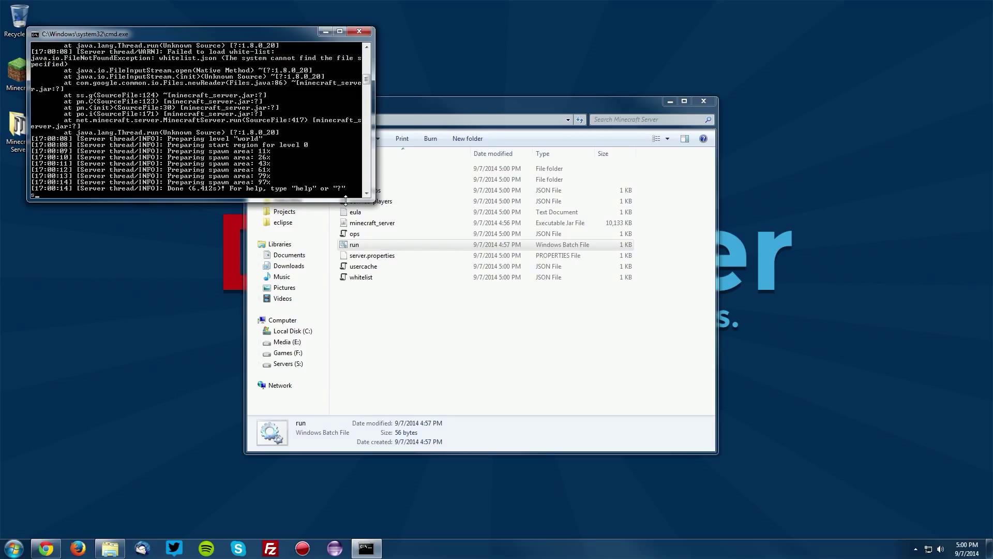
pyautogui.write('top')
pyautogui.press('Return')
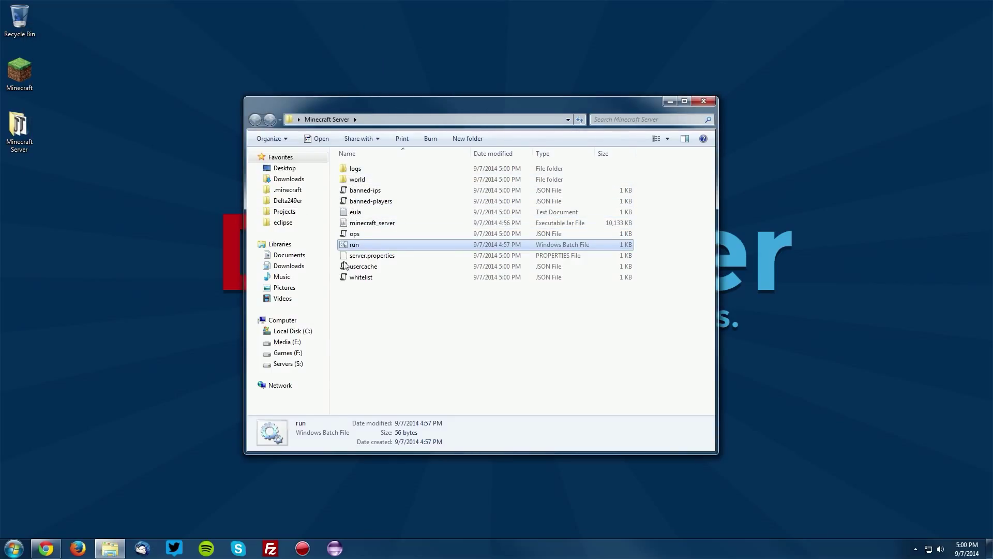
# Step: Open the logs and world folders, returning to Minecraft Server after each
pyautogui.click(355, 170)
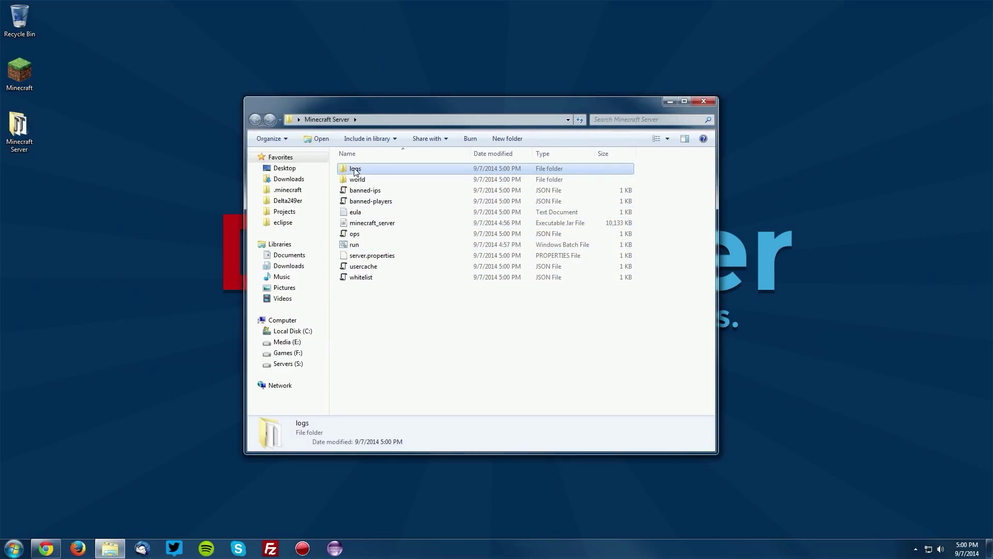
pyautogui.doubleClick(355, 170)
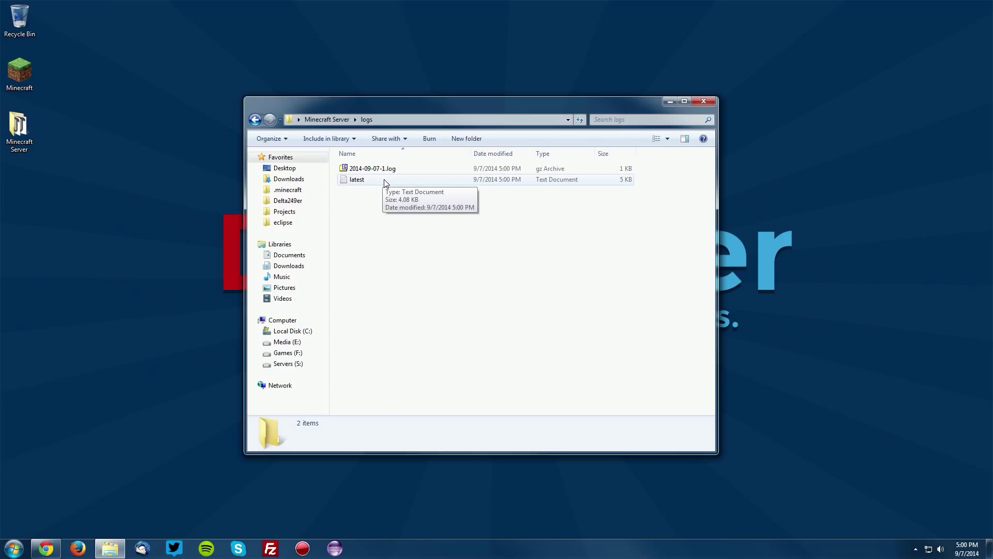
pyautogui.press('BackSpace')
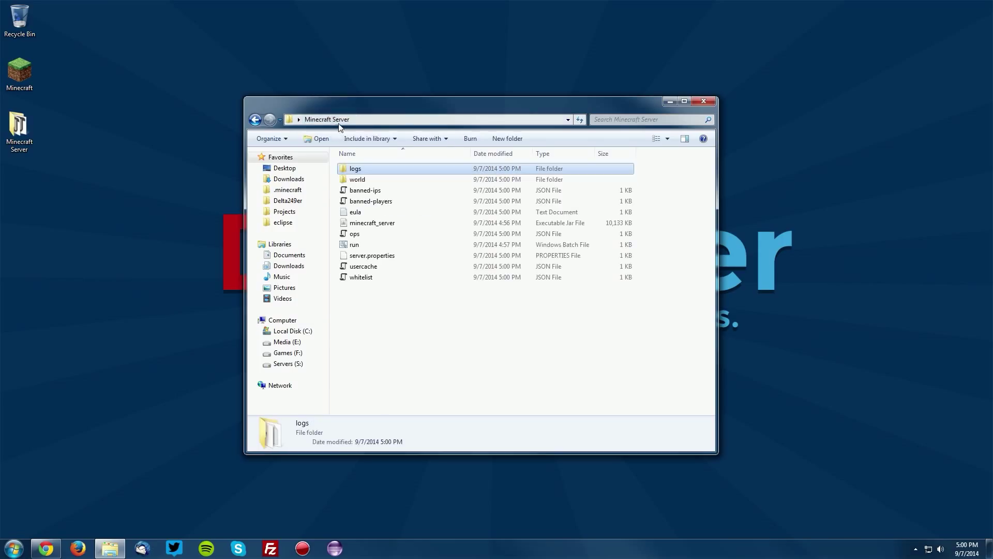
pyautogui.click(350, 181)
pyautogui.doubleClick(351, 181)
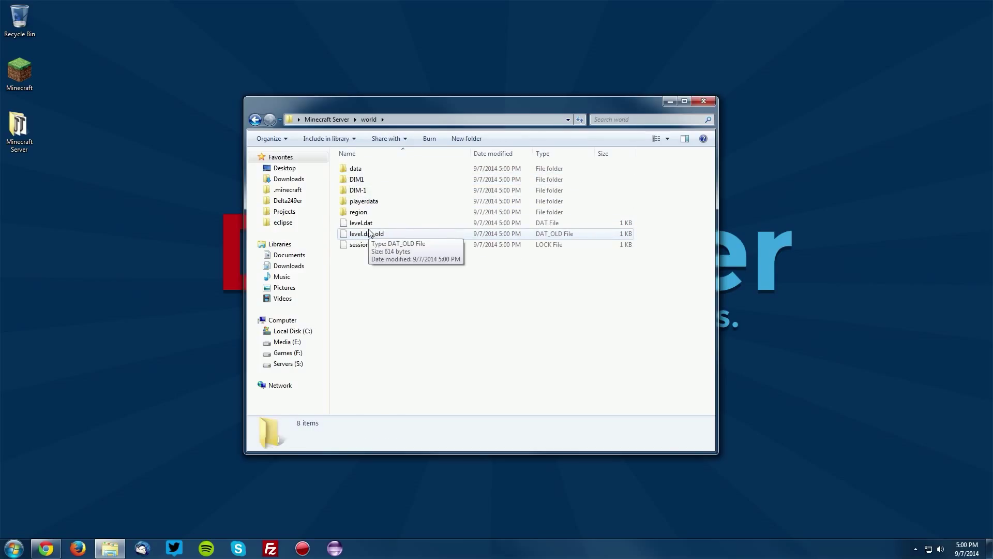
pyautogui.press('BackSpace')
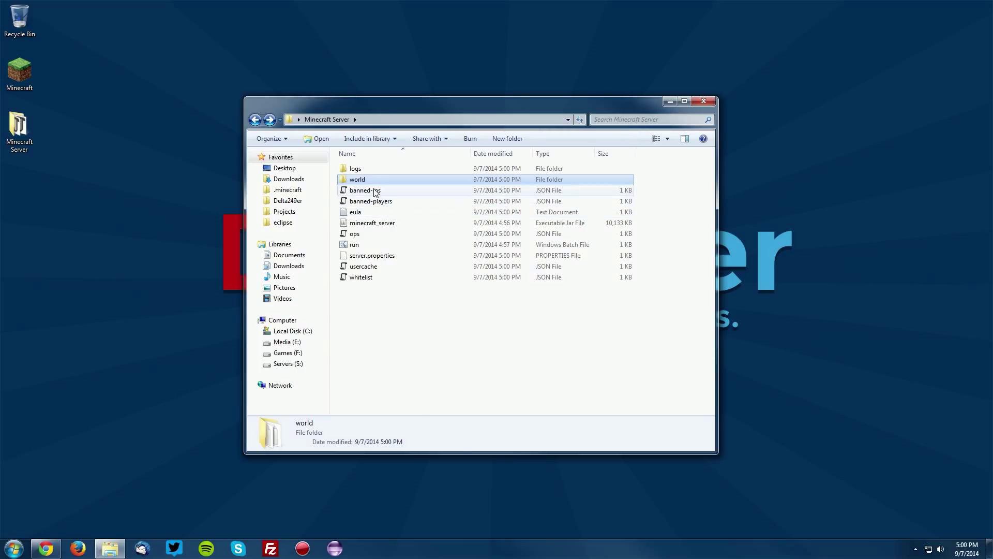
# Step: Look over the banned-ips, eula, jar, ops and run files, then open server.properties in Notepad++
pyautogui.click(375, 191)
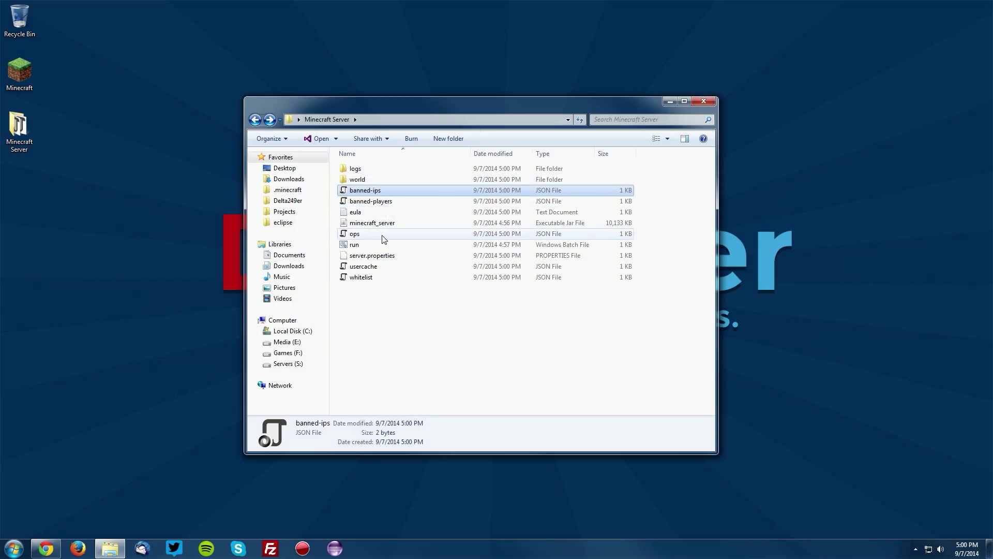
pyautogui.click(360, 214)
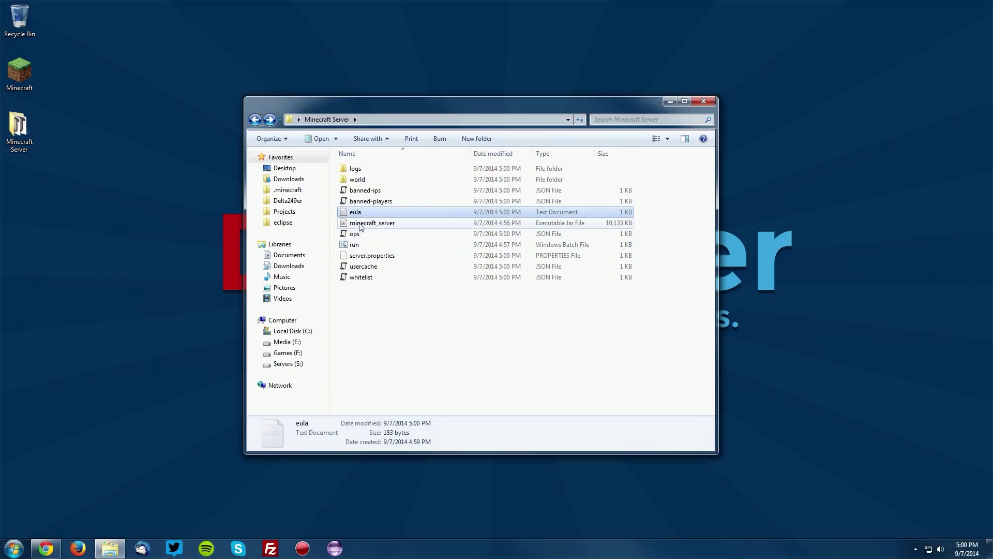
pyautogui.click(373, 224)
pyautogui.click(363, 235)
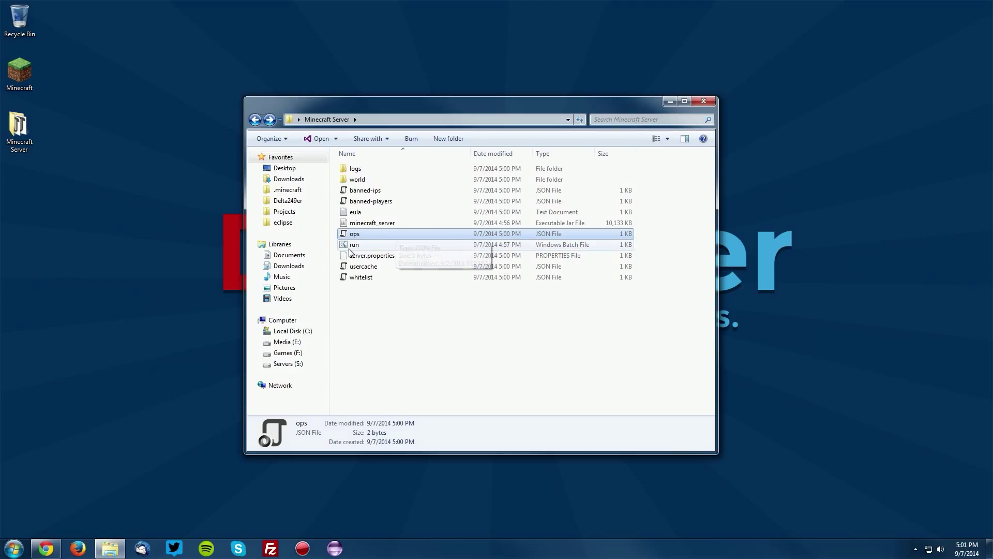
pyautogui.click(398, 246)
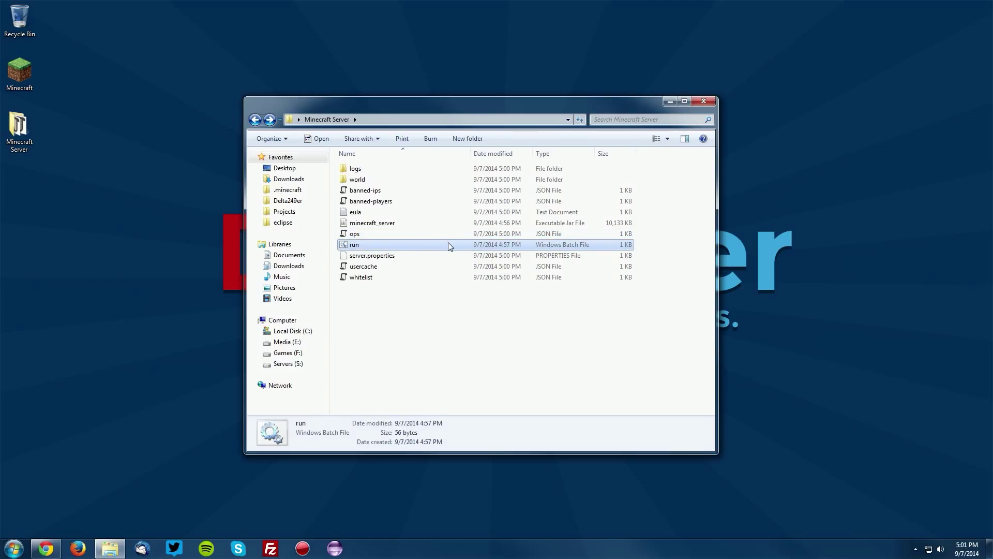
pyautogui.rightClick(370, 255)
pyautogui.click(409, 285)
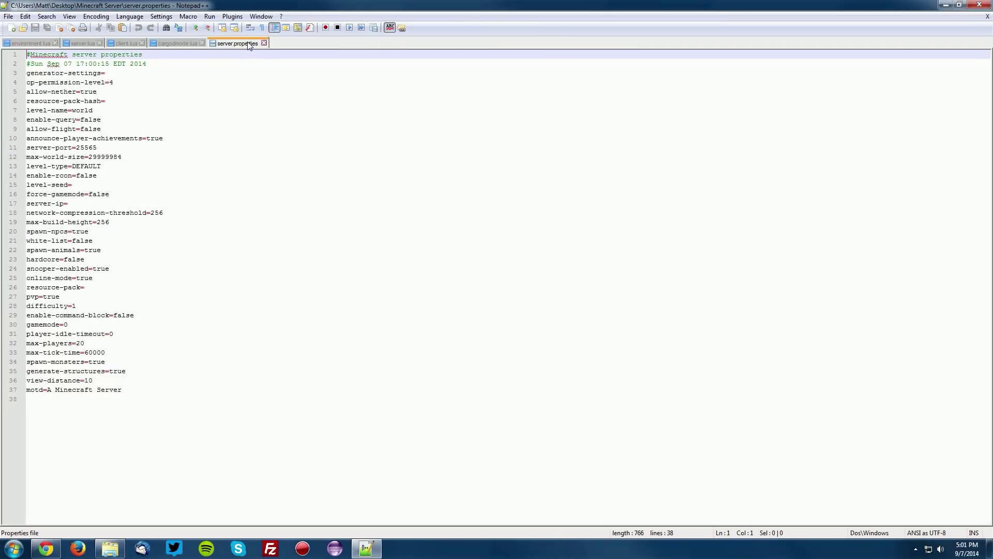
# Step: Look over server.properties settings lines 3–37 in Notepad++ without editing, then close Notepad++
pyautogui.click(62, 82)
pyautogui.moveTo(27, 73); pyautogui.dragTo(155, 412)
pyautogui.click(30, 89)
pyautogui.click(162, 398)
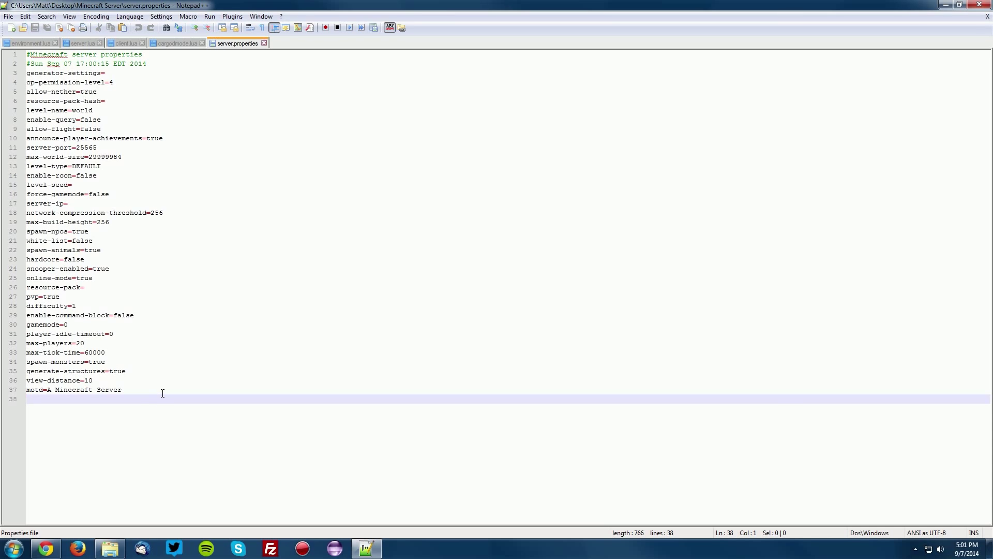
pyautogui.click(983, 5)
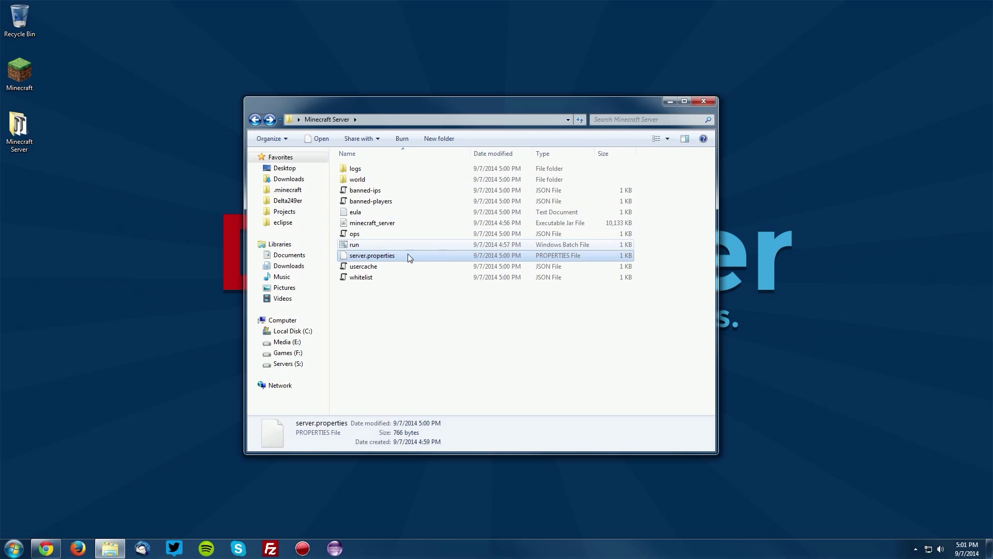
pyautogui.click(357, 269)
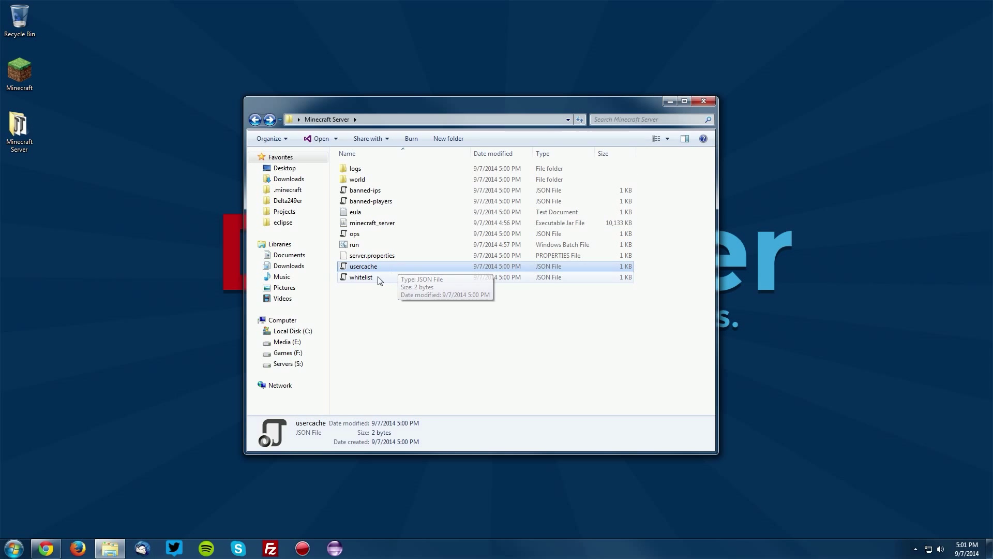
pyautogui.click(401, 278)
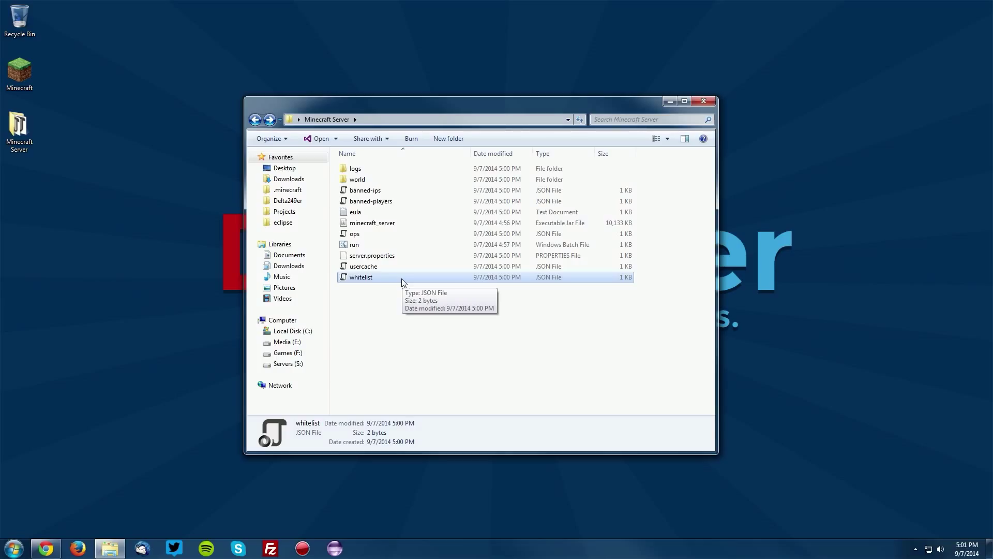
pyautogui.click(409, 267)
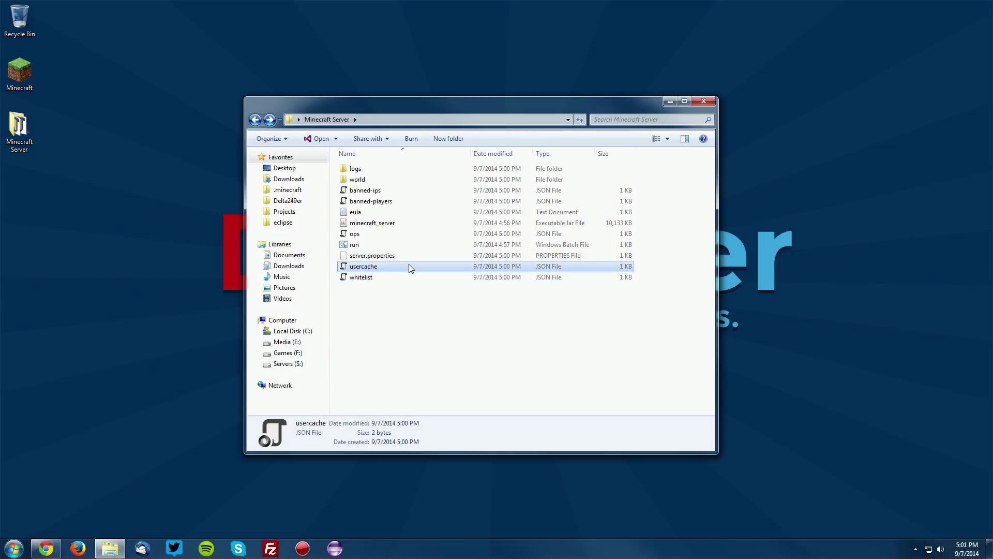